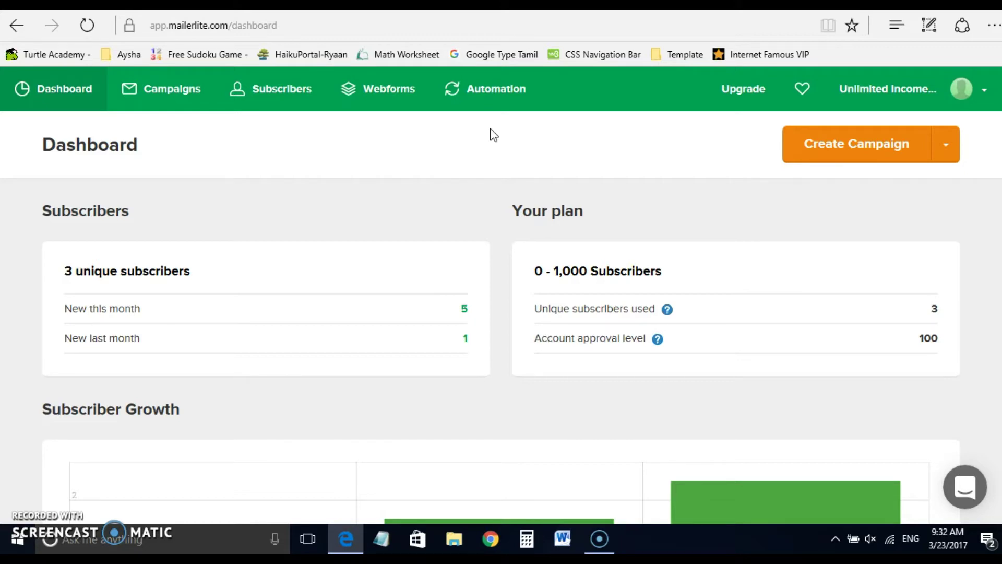
Show the Subscriber groups list and back out of Add new group without creating one.
left_click(289, 103)
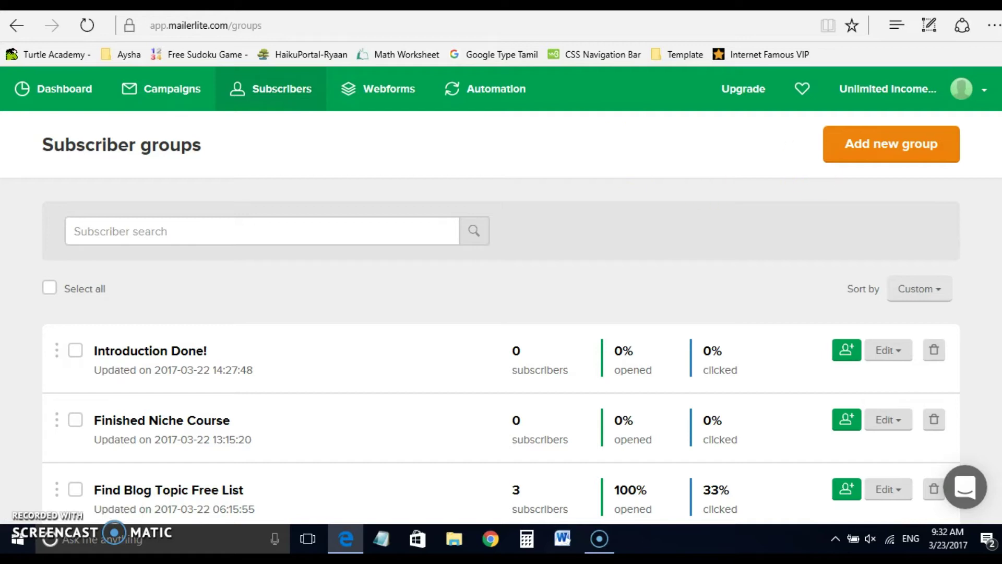
scroll(436, 362, "down", 2)
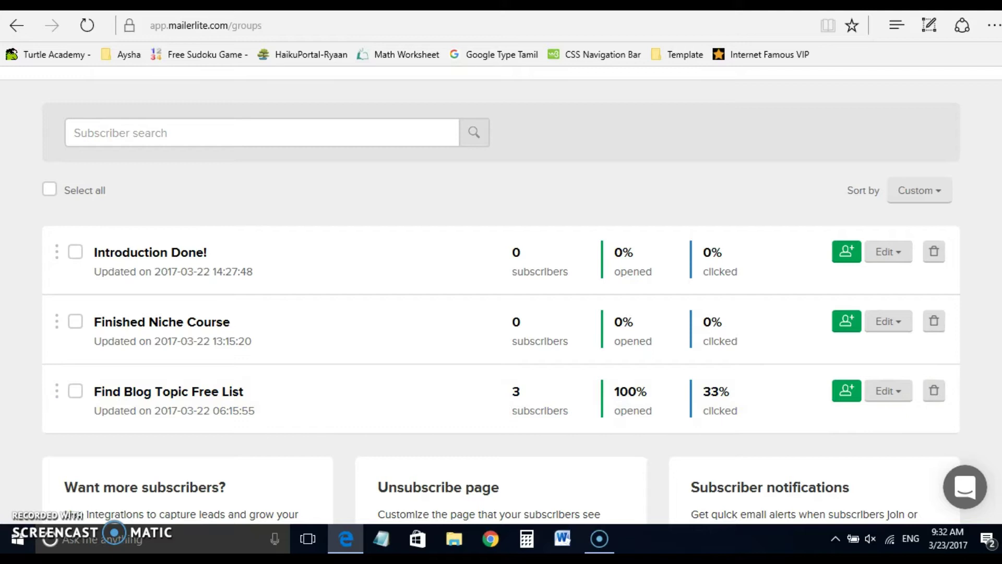
scroll(501, 292, "up", 2)
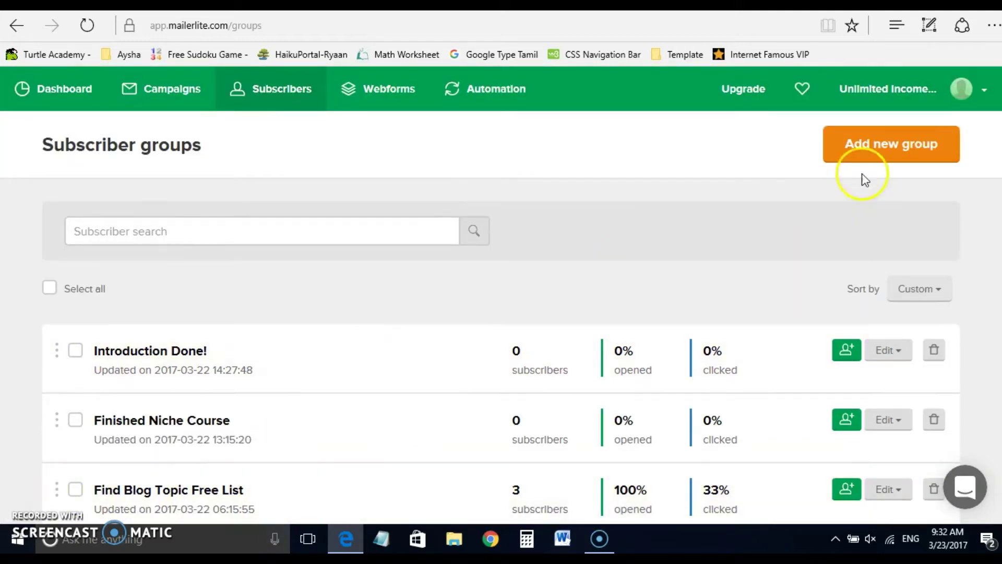
left_click(869, 157)
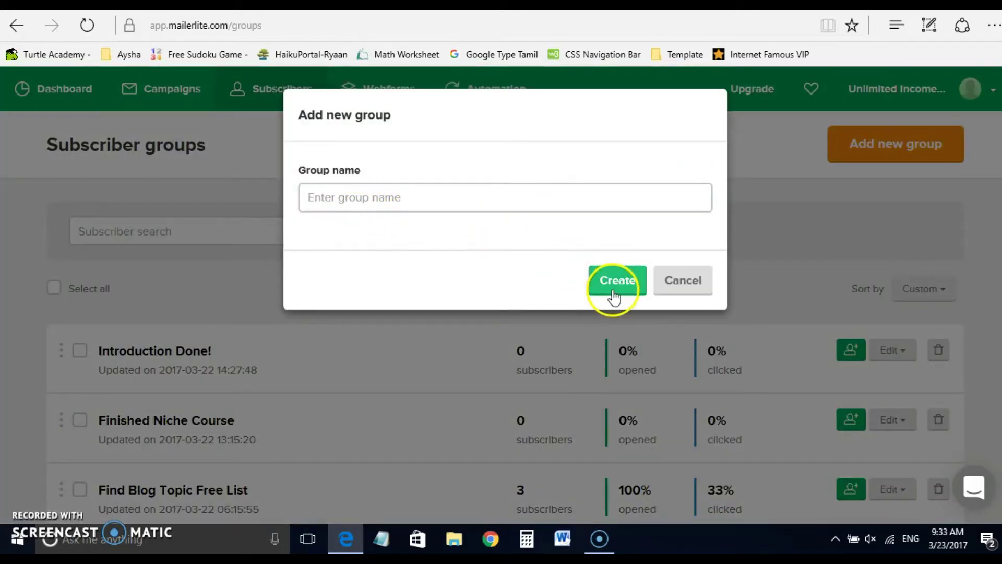
left_click(689, 280)
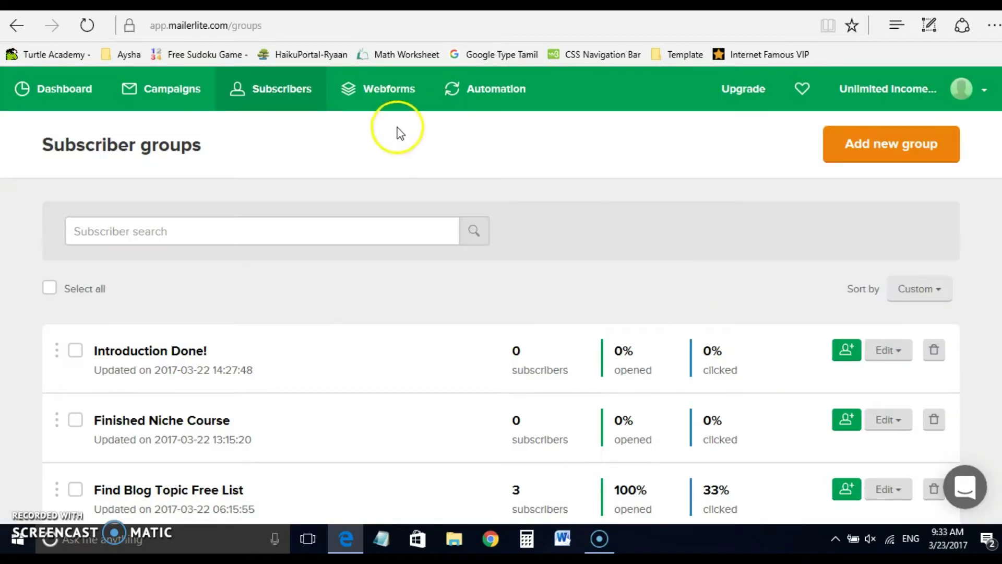
Inspect the Intro Emails After Niche Course workflow's two-day wait unchanged, then return to Automation.
left_click(510, 104)
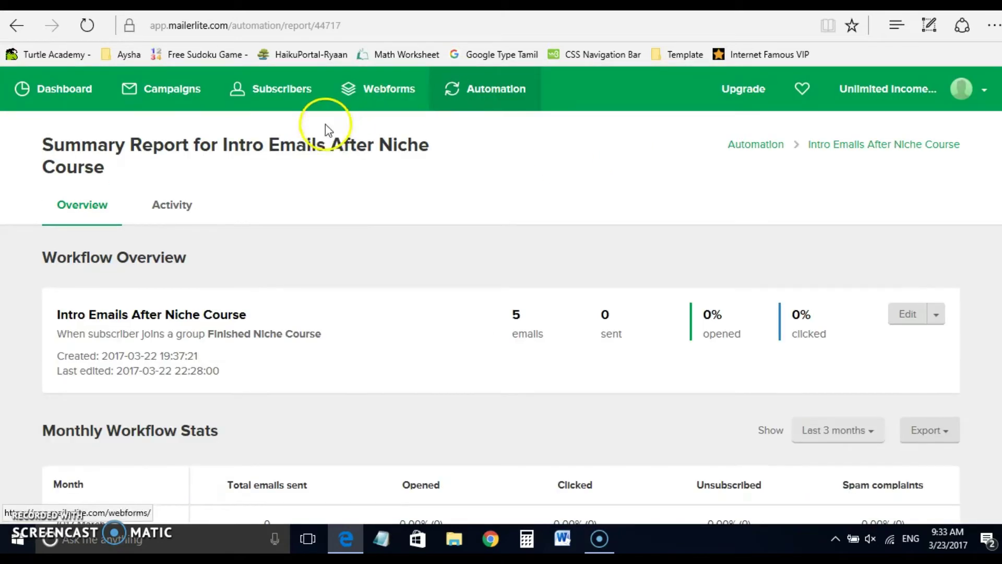
left_click(910, 315)
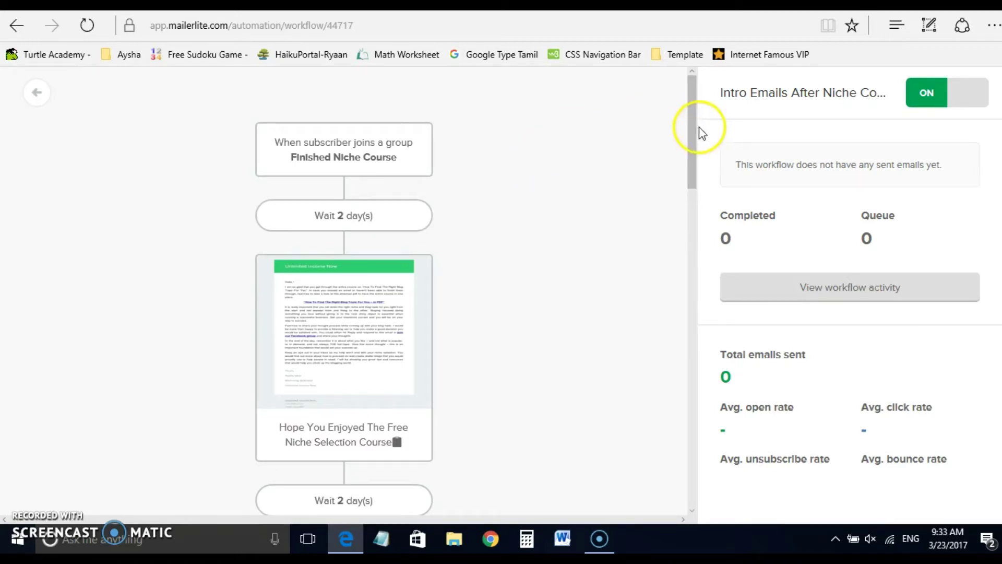
mouse_move(695, 128)
left_mouse_down()
mouse_move(696, 157)
mouse_move(699, 135)
left_mouse_up()
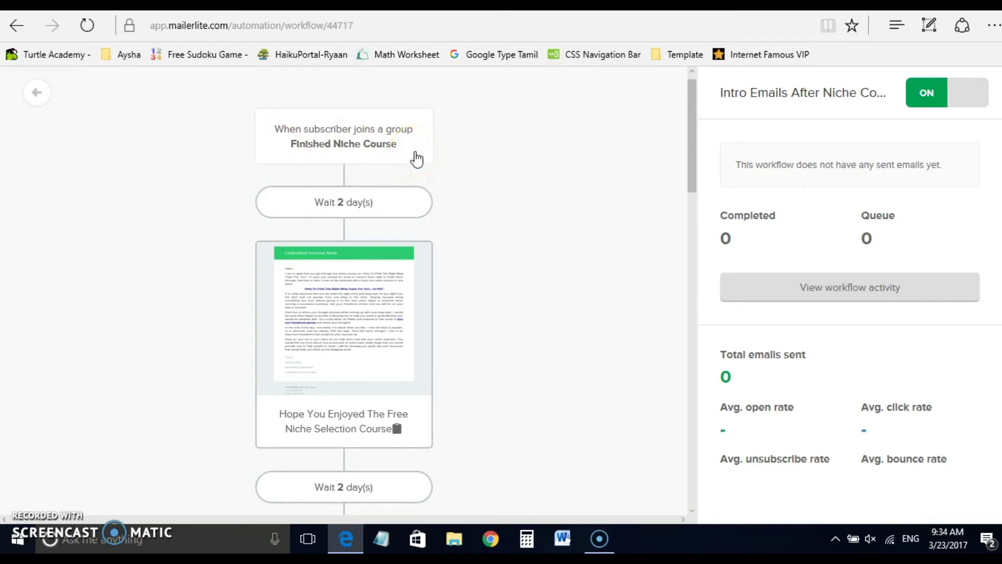
left_click(349, 201)
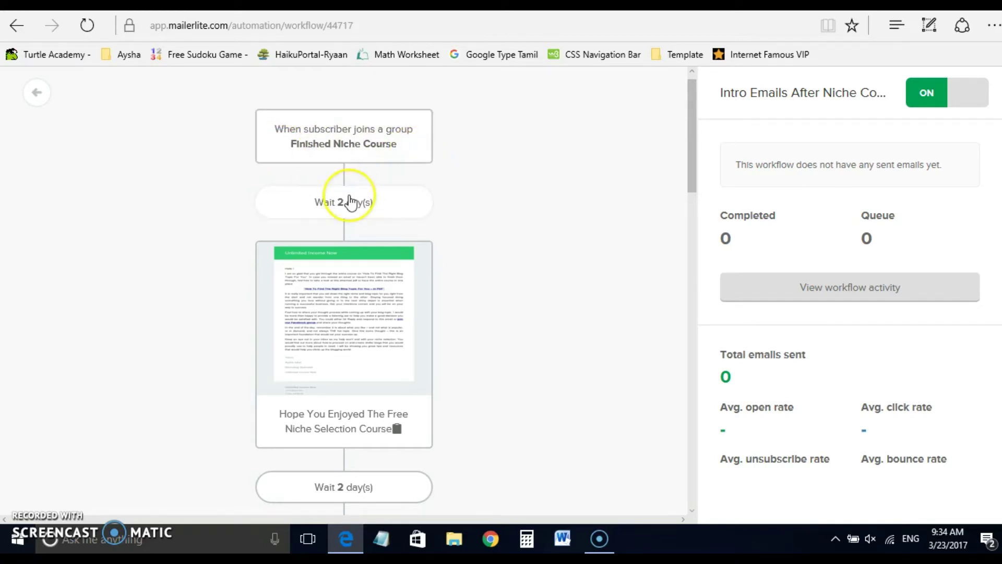
left_click(348, 308)
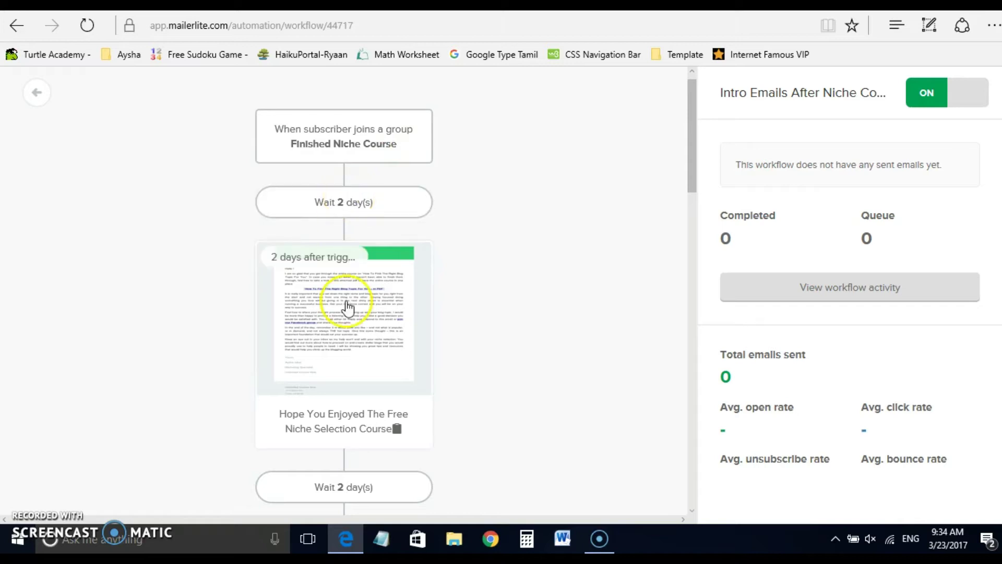
left_click(348, 202)
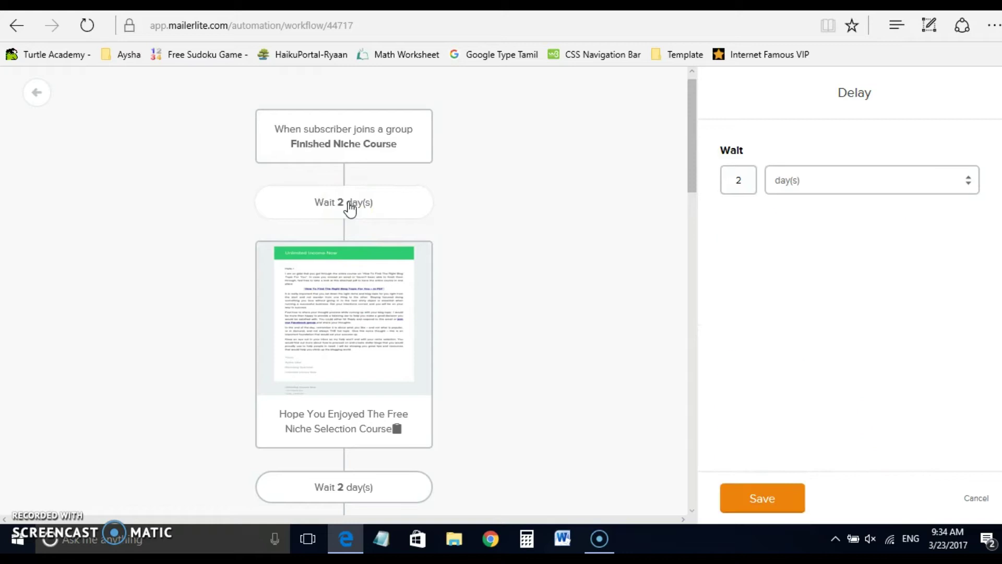
left_click(975, 498)
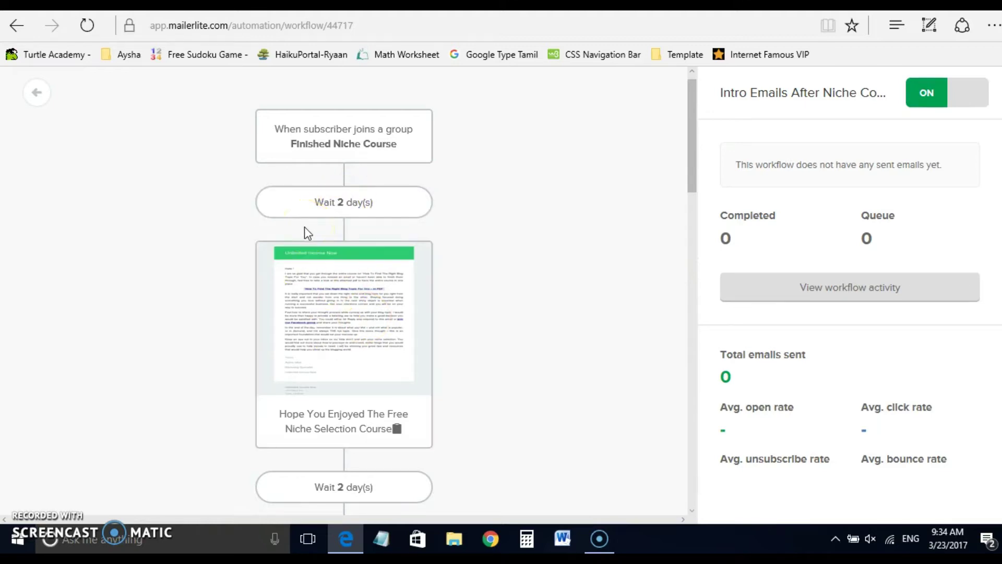
left_click(35, 103)
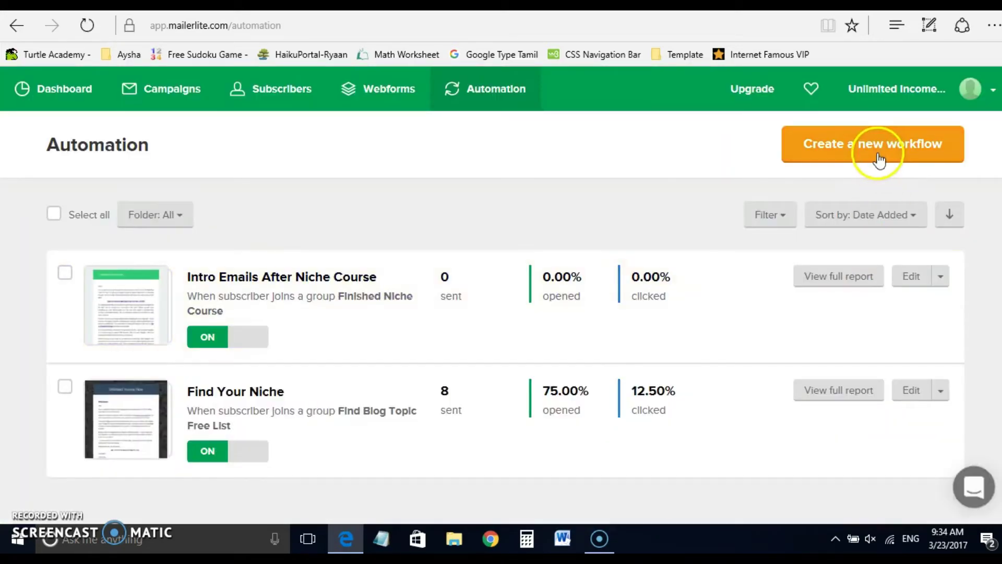
Save a new workflow 'test' with a joins-a-group trigger on Introduction Done!
left_click(868, 140)
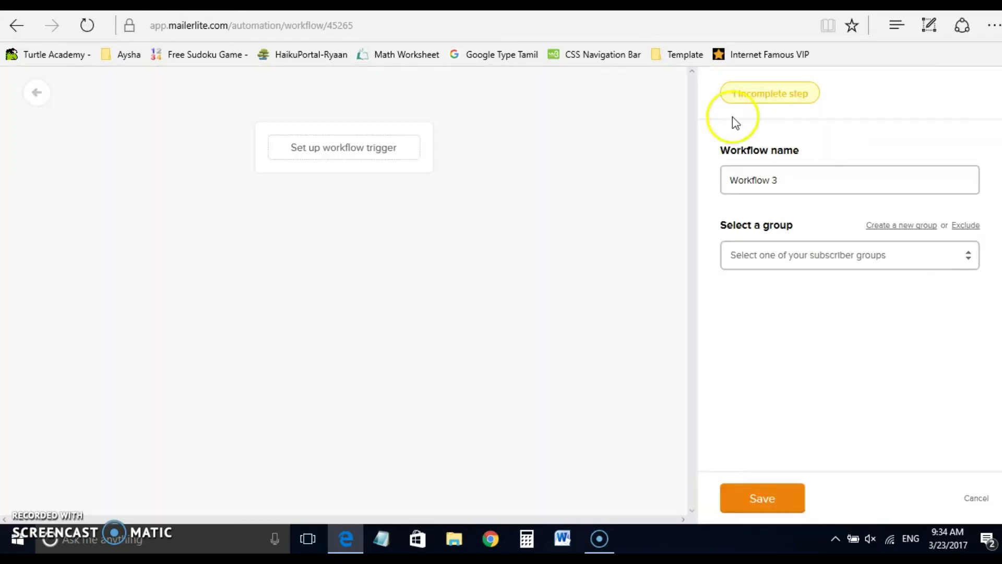
left_click_drag(806, 190, 721, 167)
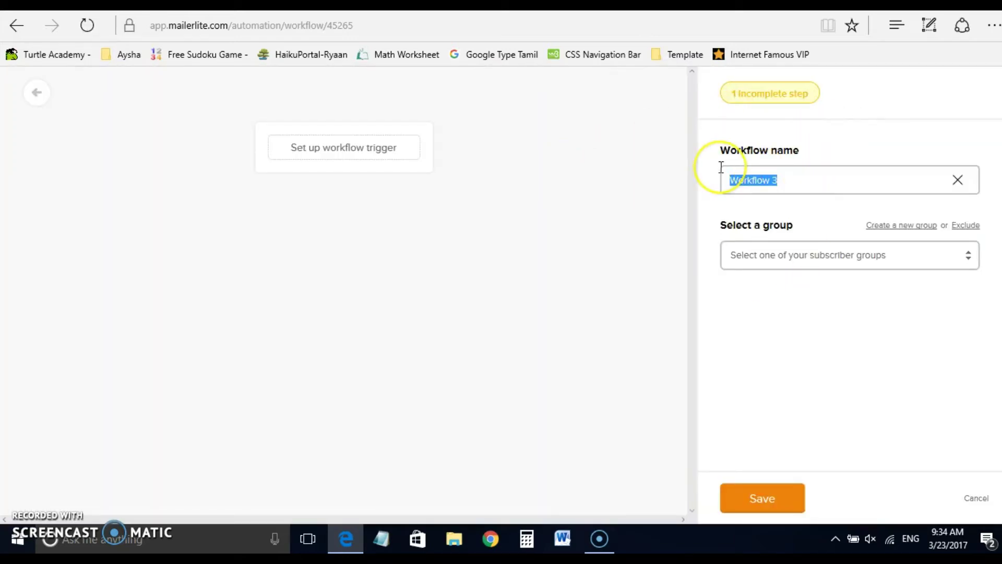
type("test")
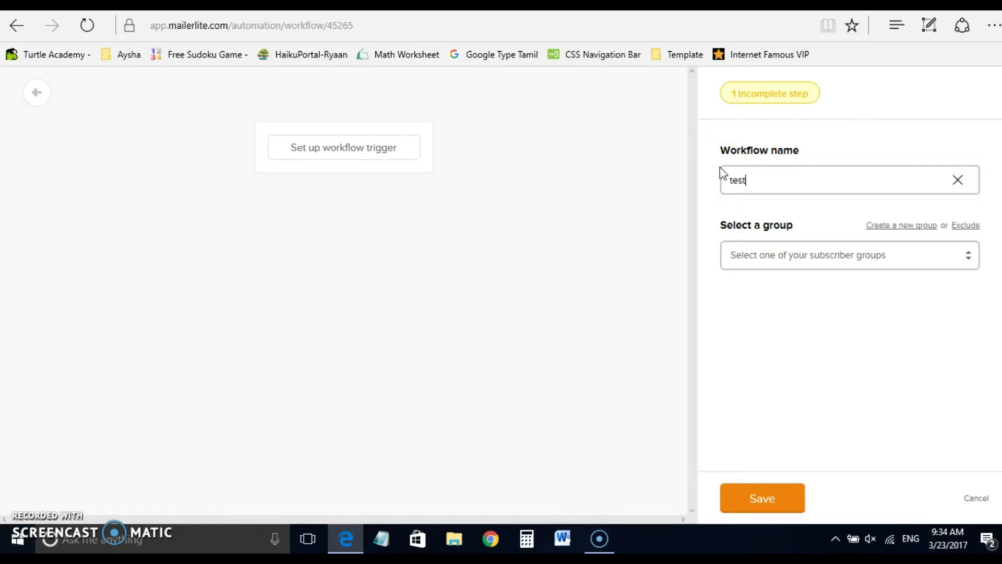
left_click(788, 256)
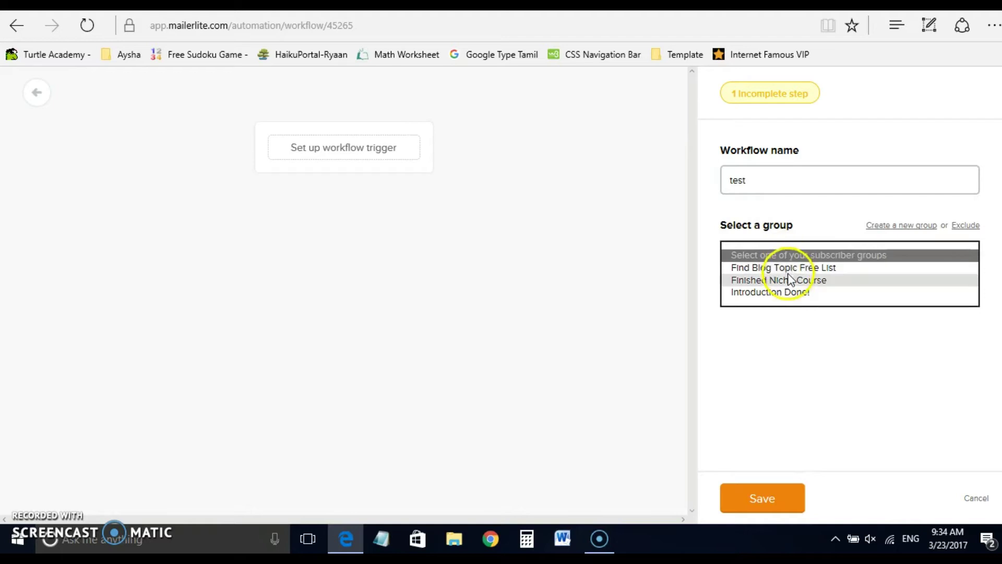
left_click(787, 292)
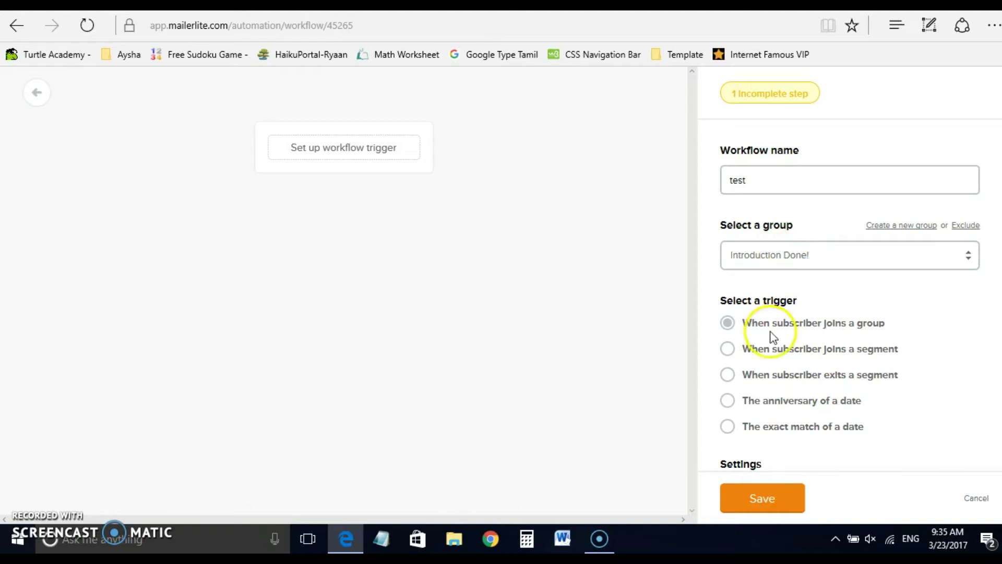
left_click(751, 501)
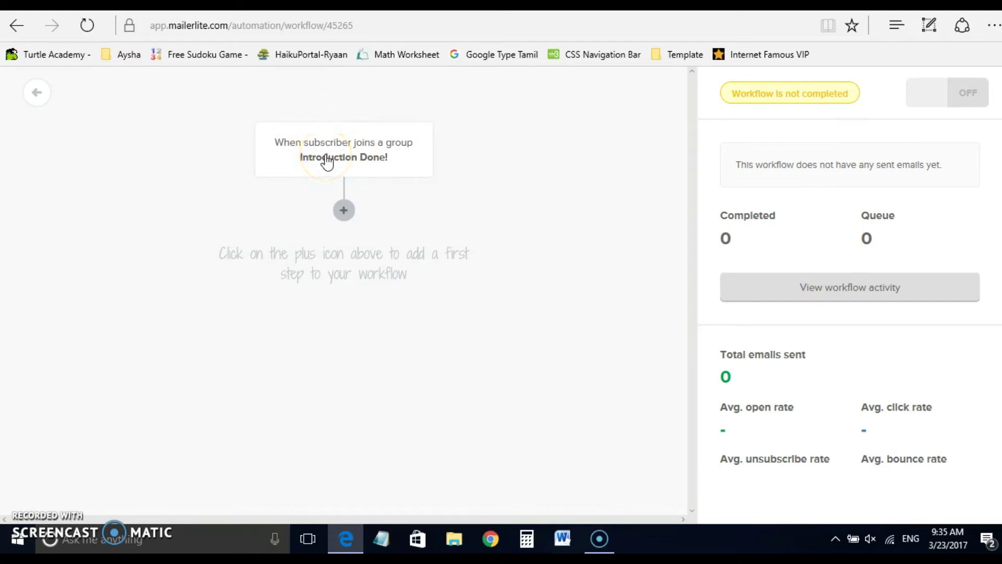
Add an email step after the trigger with subject 'Thank you for joining'.
left_click(344, 211)
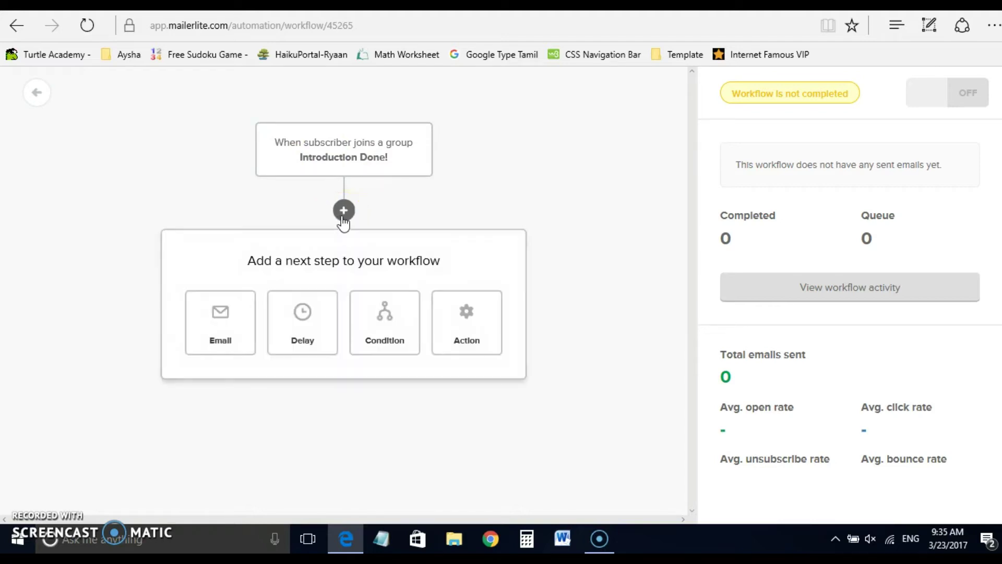
left_click(218, 332)
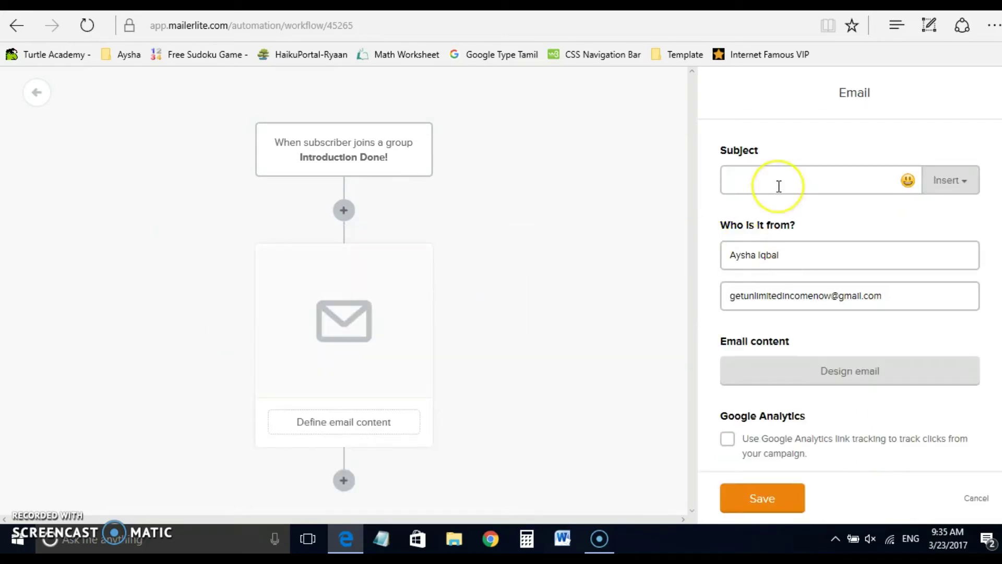
type("Thank")
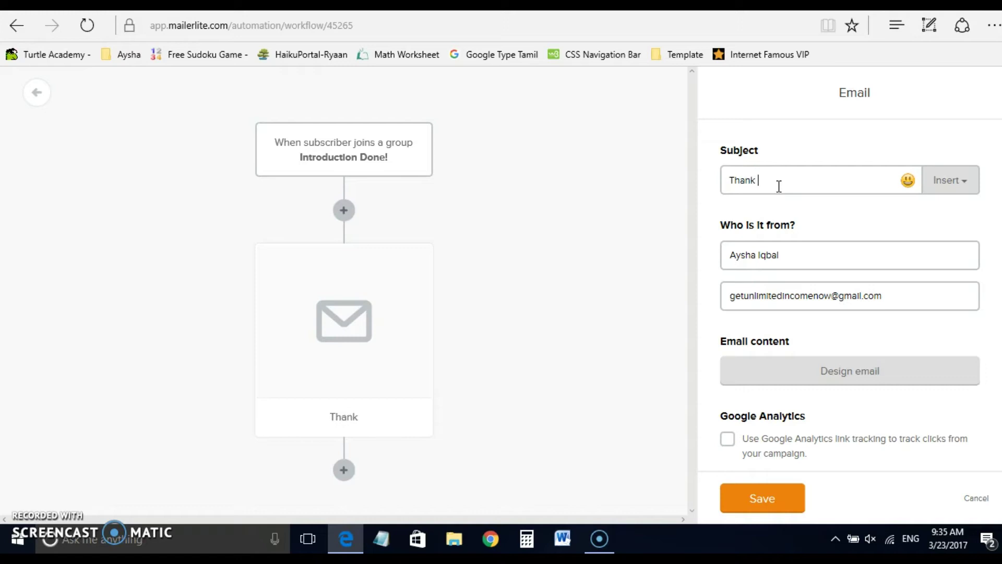
left_click(774, 180)
type("you for joining")
left_click(909, 183)
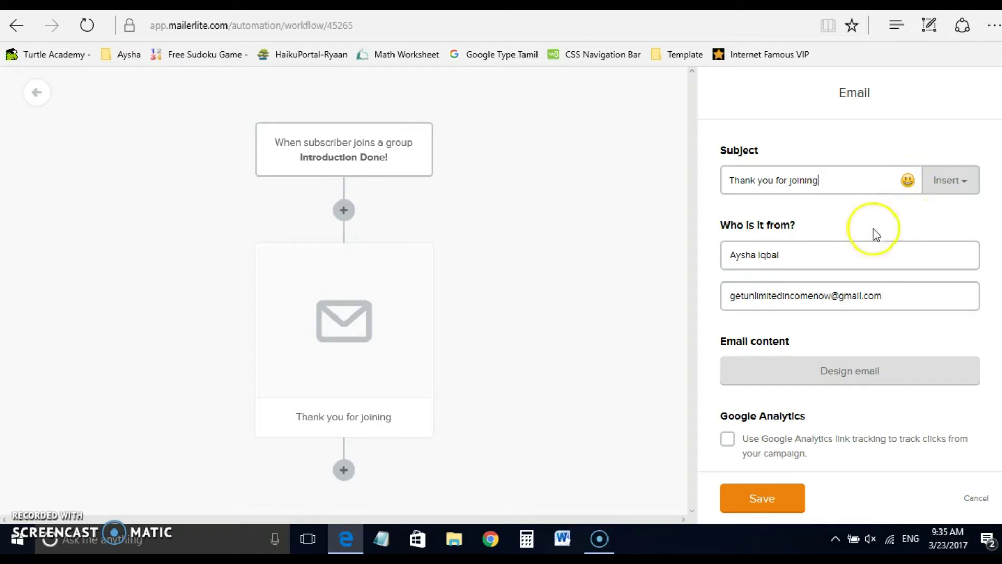
Start designing the email using the Drag & drop Editor.
left_click(785, 379)
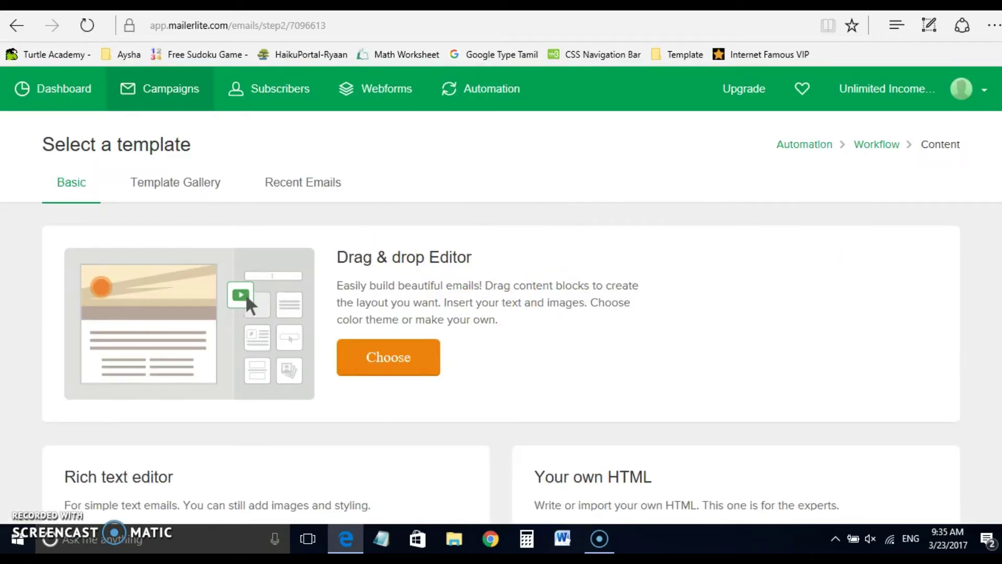
scroll(542, 203, "down", 1)
scroll(542, 235, "down", 2)
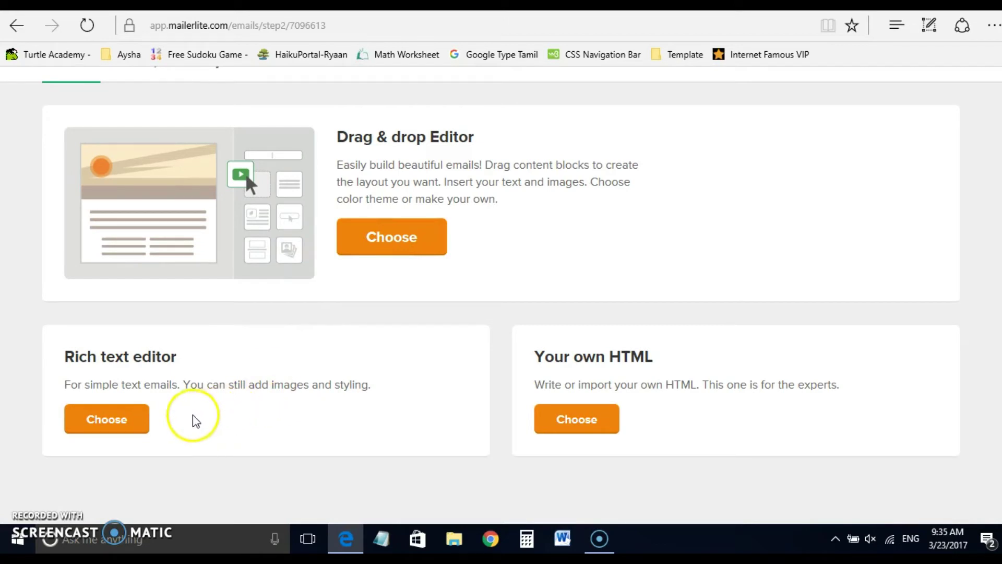
left_click(366, 250)
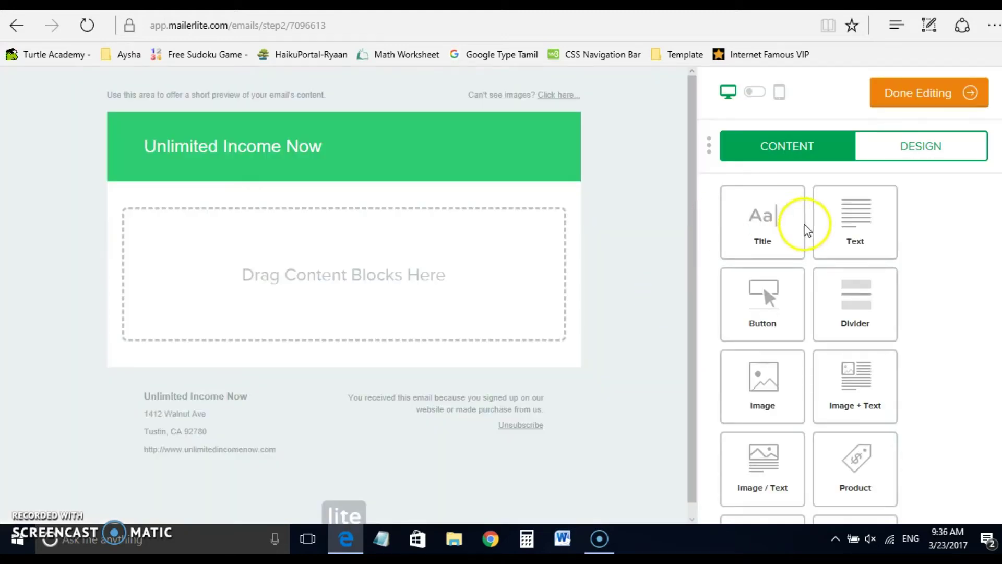
Place a Text block into the email's empty body.
left_click(838, 243)
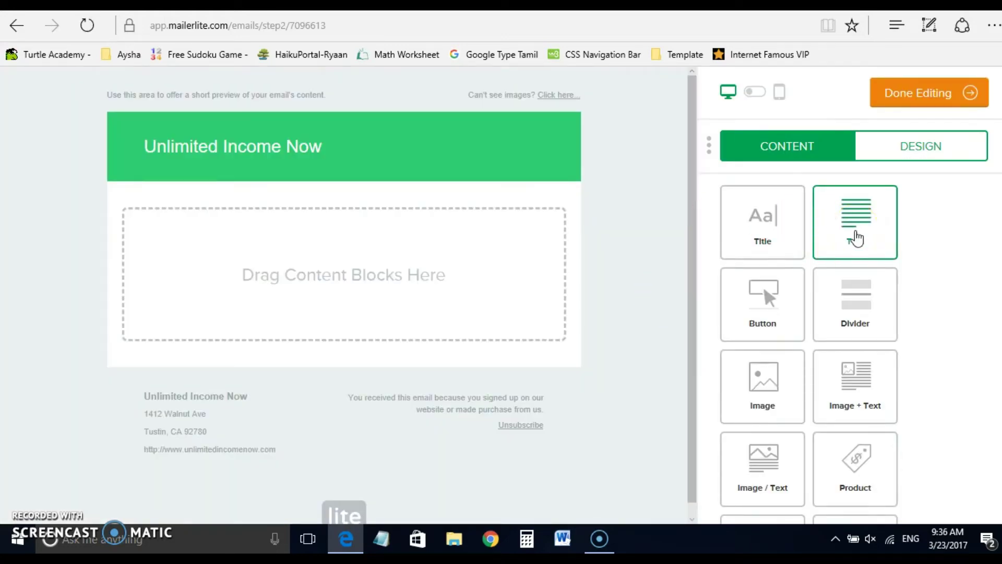
left_click_drag(853, 237, 403, 273)
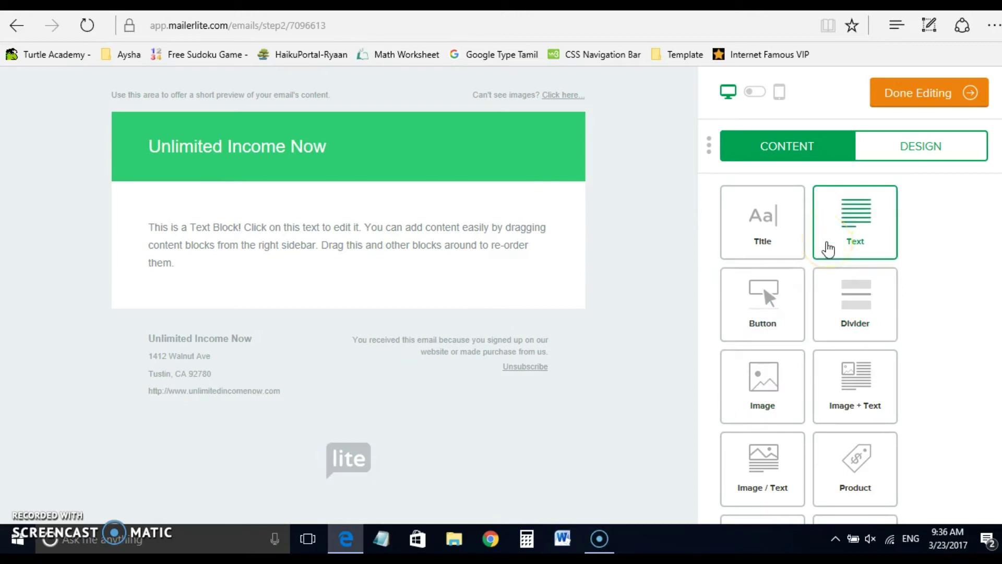
scroll(992, 219, "down", 2)
scroll(810, 350, "down", 3)
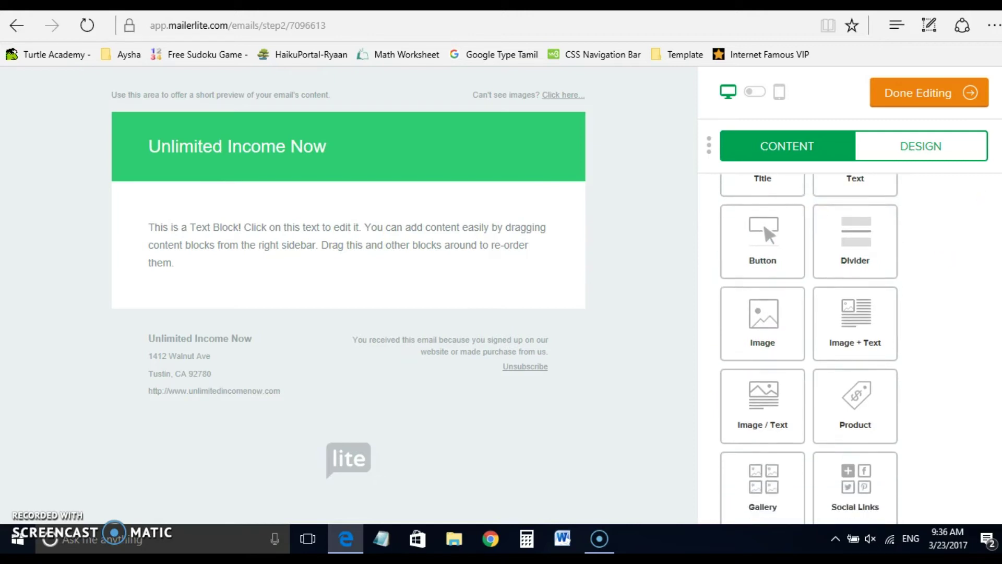
scroll(760, 447, "down", 1)
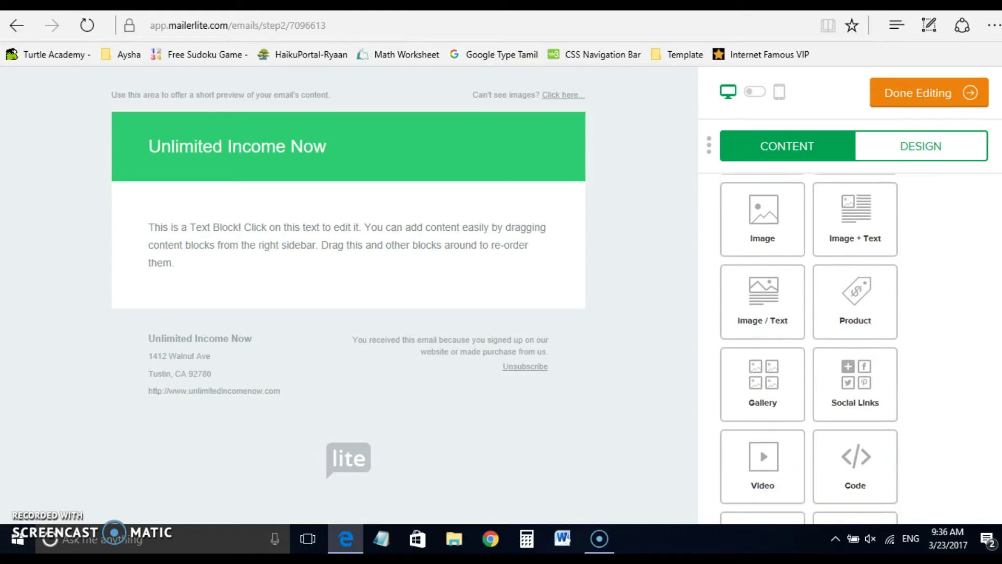
scroll(707, 242, "up", 3)
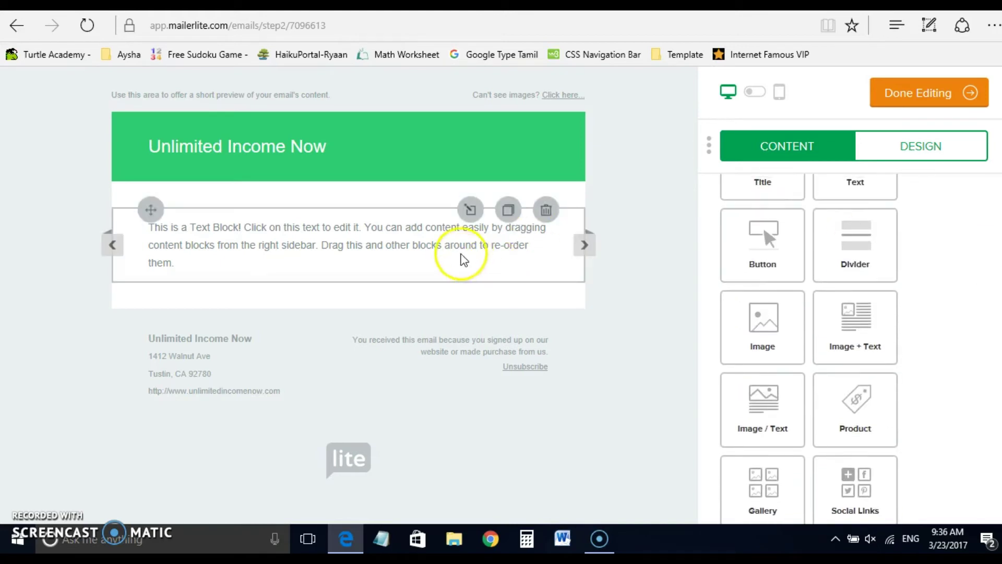
Open the Text block for editing with the caret in its text box, then open a new tab.
left_click(449, 253)
left_click(786, 351)
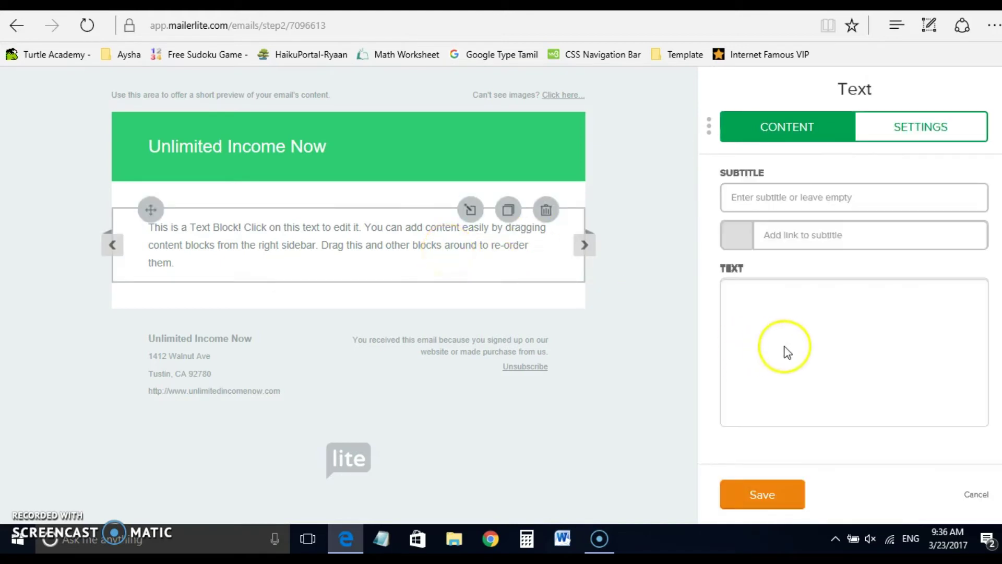
left_click(783, 358)
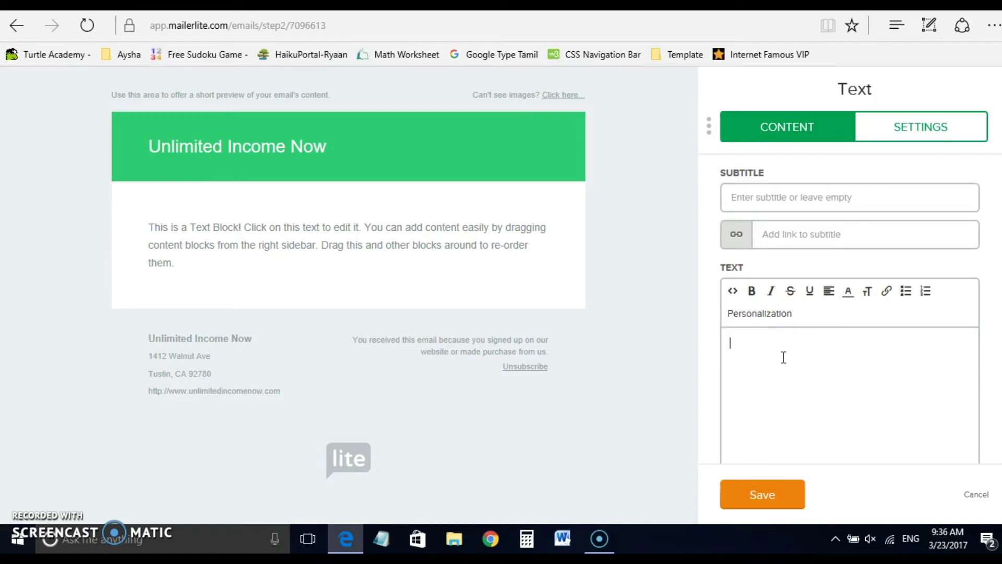
left_click(448, 74)
key("ctrl+t")
Navigate the new tab to unlimitedincomenow.com/wp-admin.
left_click(296, 94)
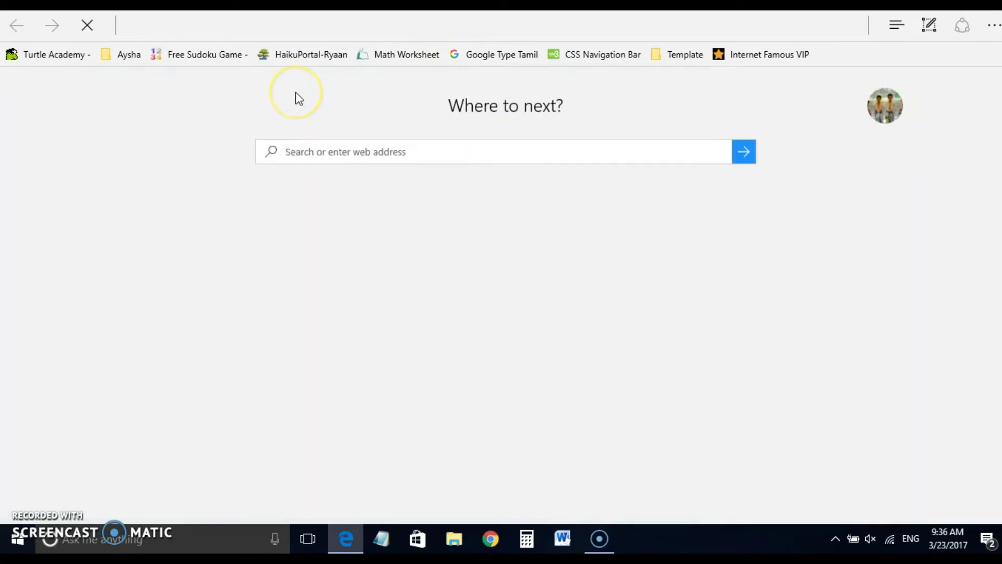
left_click(299, 134)
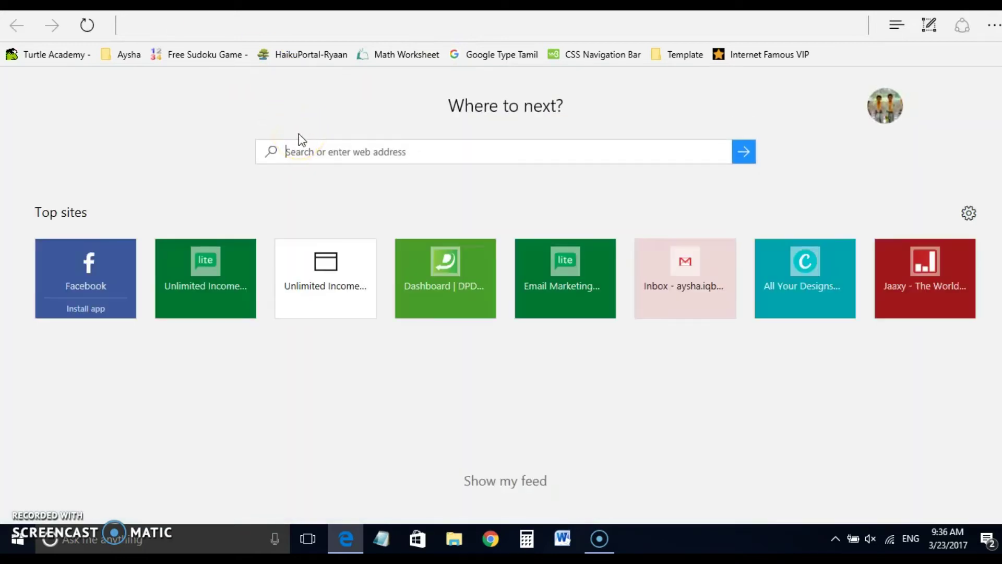
type("unlimited")
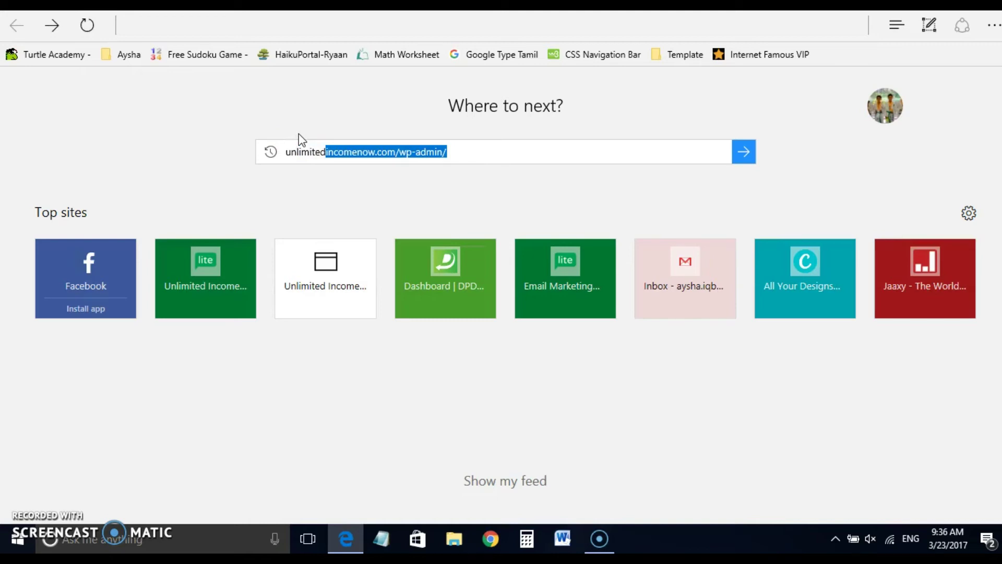
type("income")
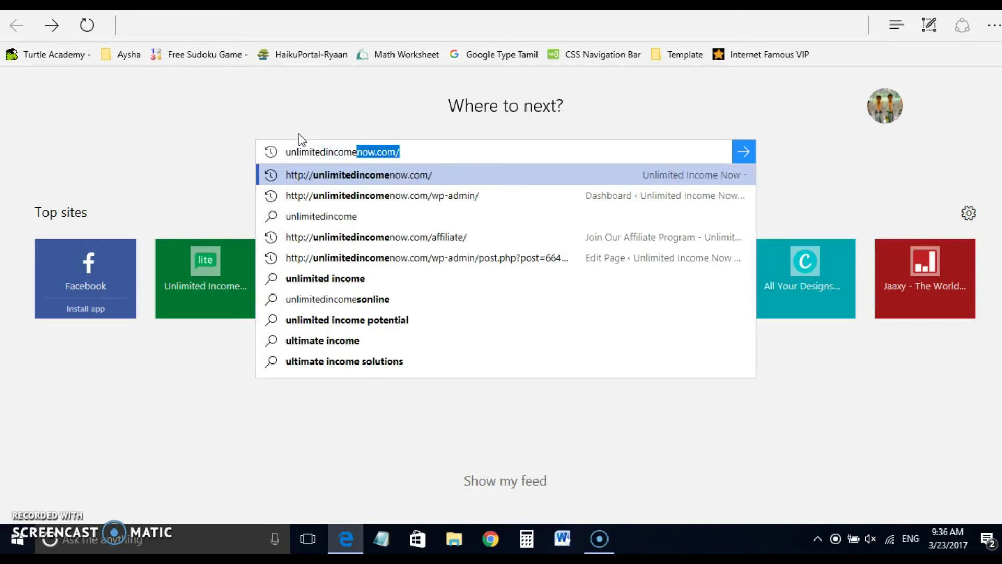
key("End")
type("wp")
key("Return")
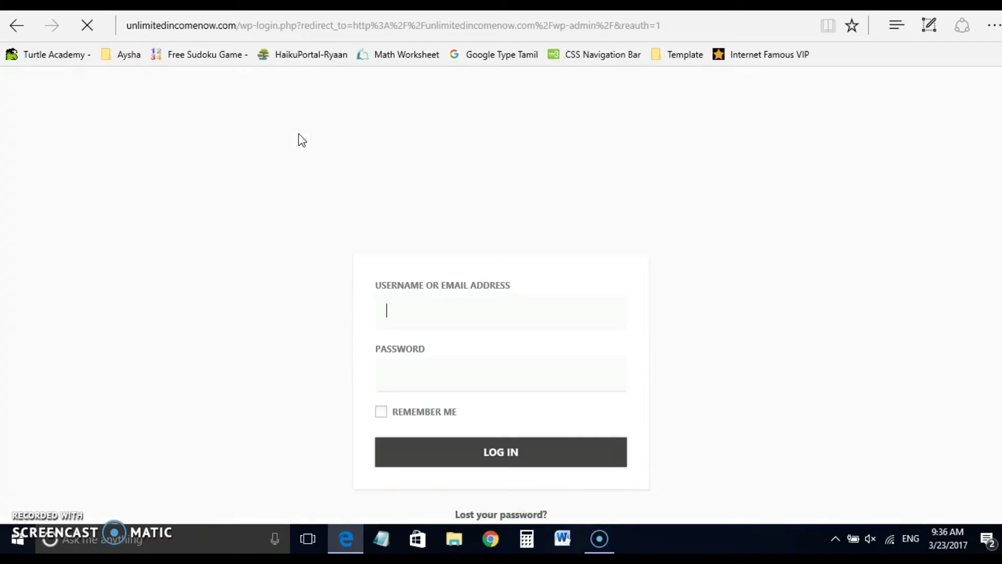
Log in to WordPress with the saved username and go to the Media Library.
type("no")
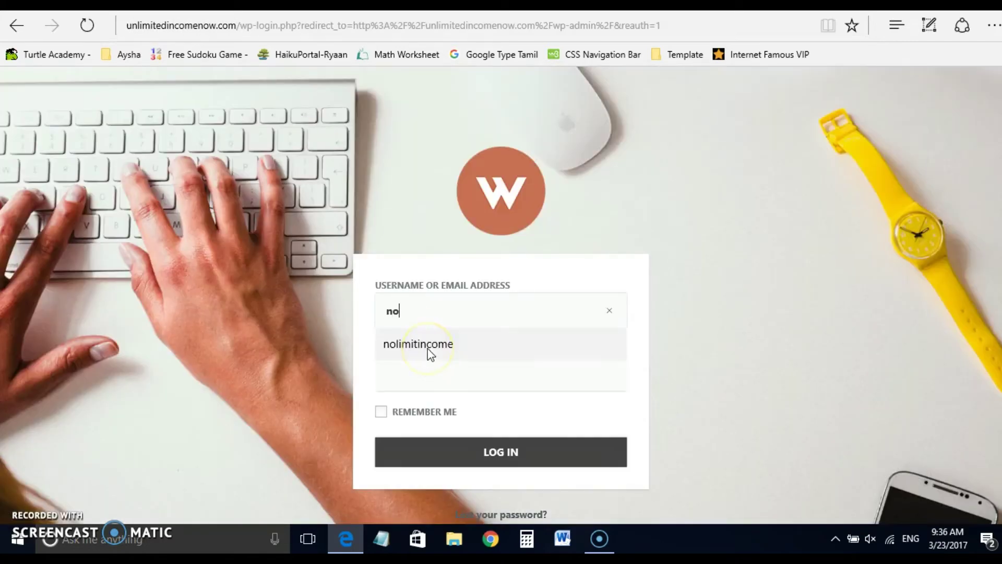
left_click(429, 344)
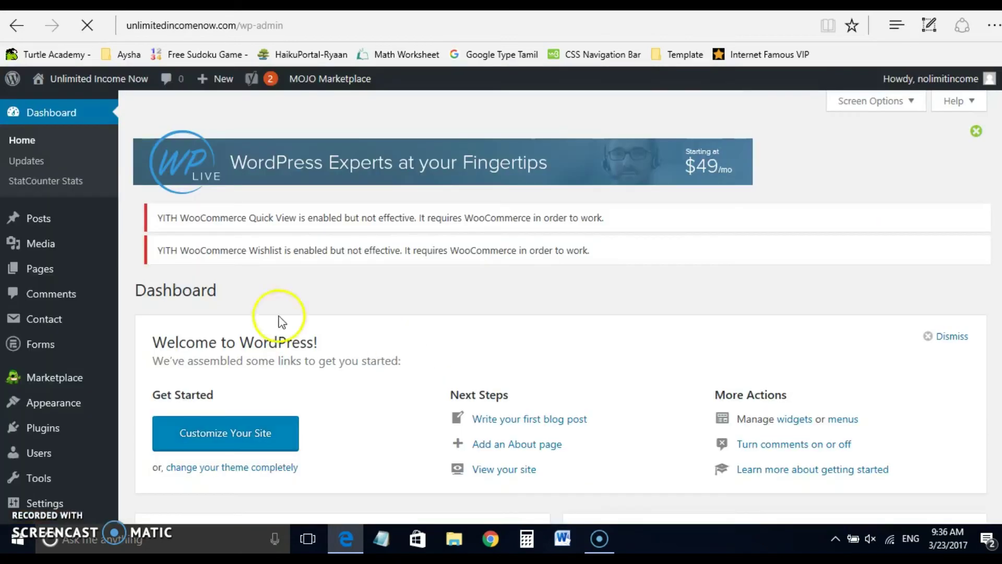
mouse_move(41, 251)
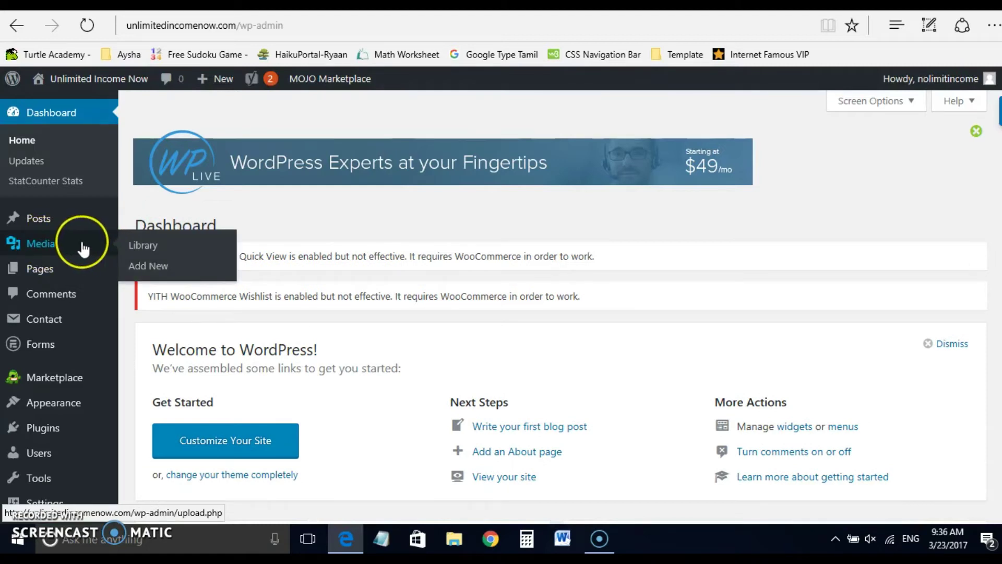
left_click(139, 267)
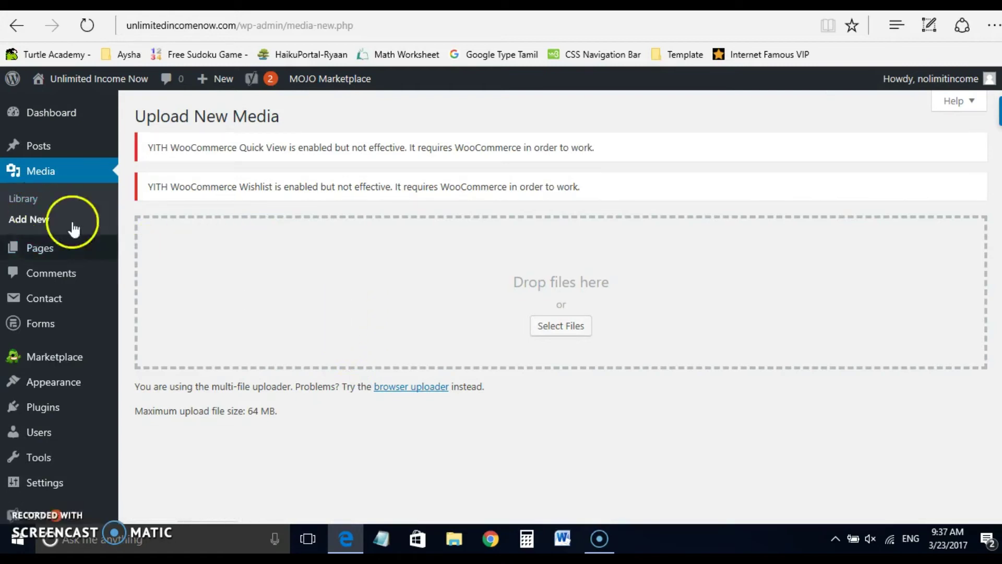
left_click(25, 201)
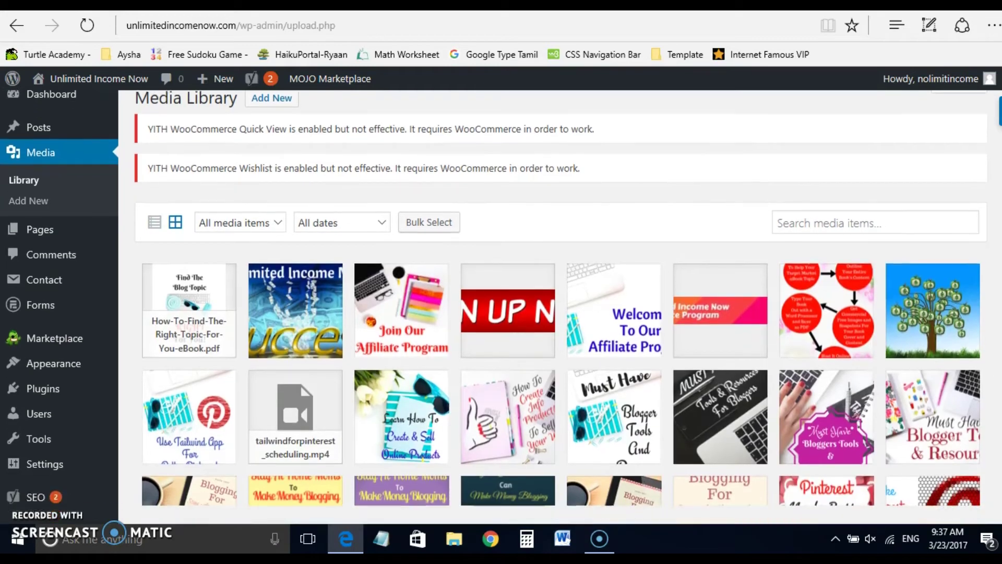
Copy the URL of How-To-Find-The-Right-Topic-For-You-eBook.pdf and switch back to MailerLite.
scroll(200, 266, "down", 1)
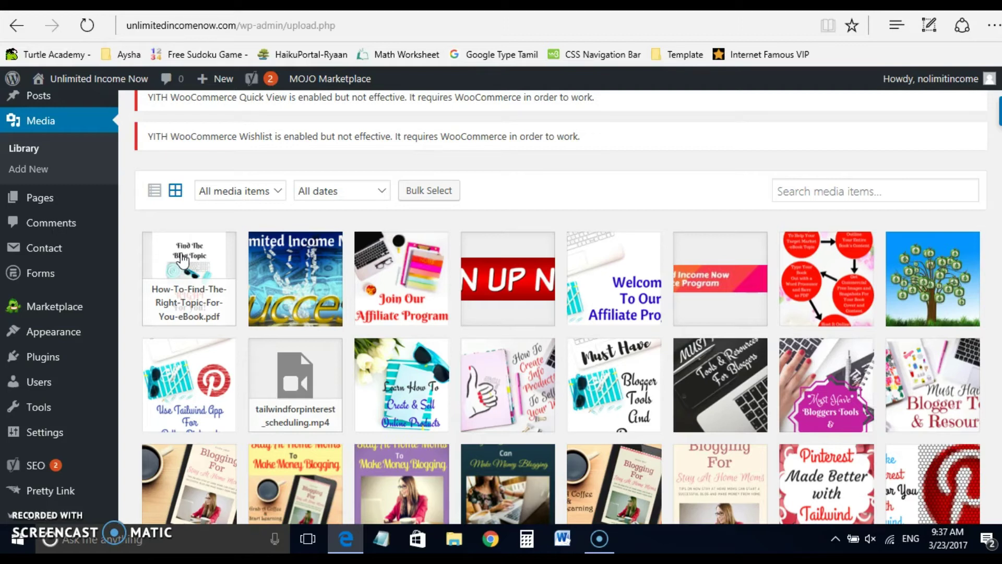
left_click(183, 259)
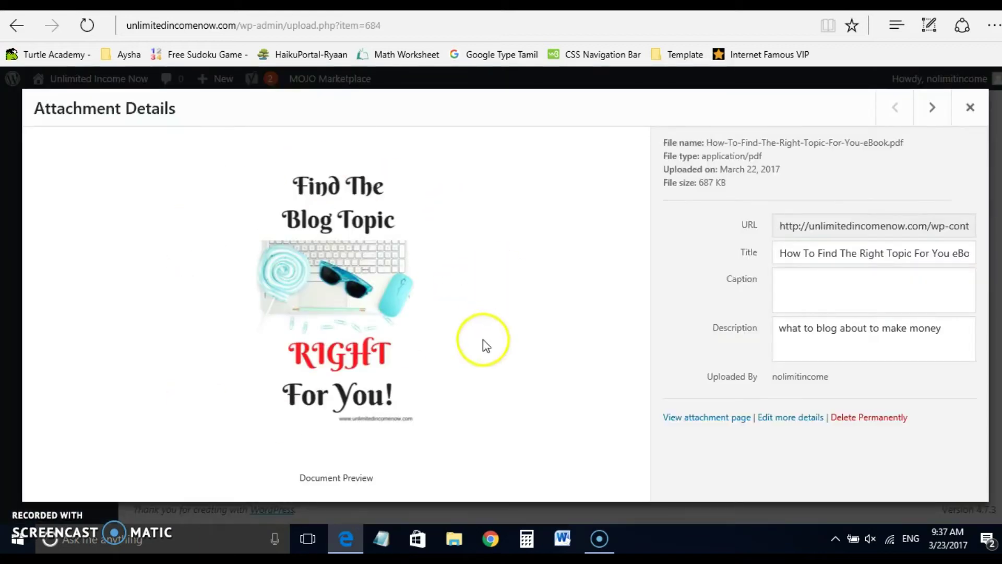
left_click(822, 226)
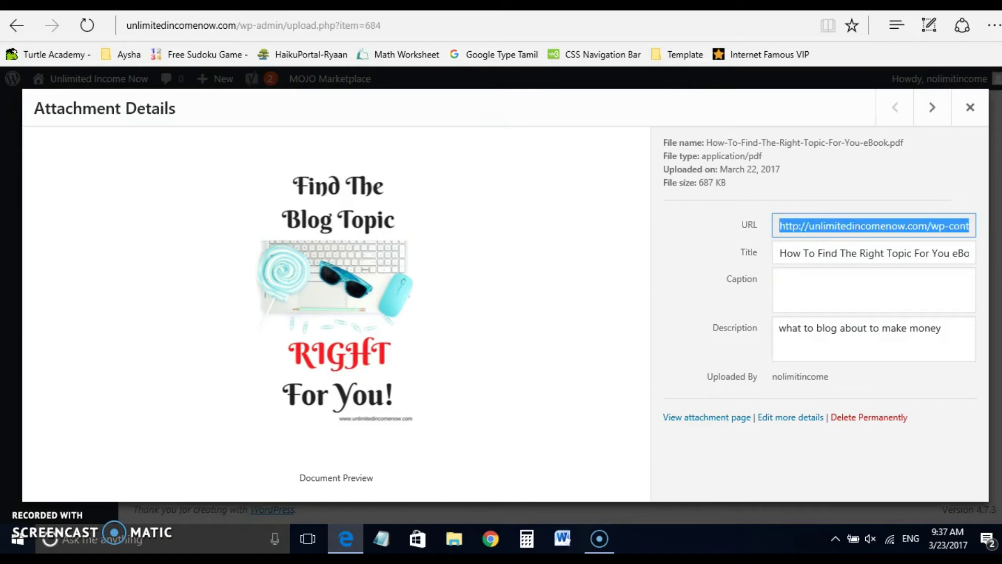
key("ctrl+Tab")
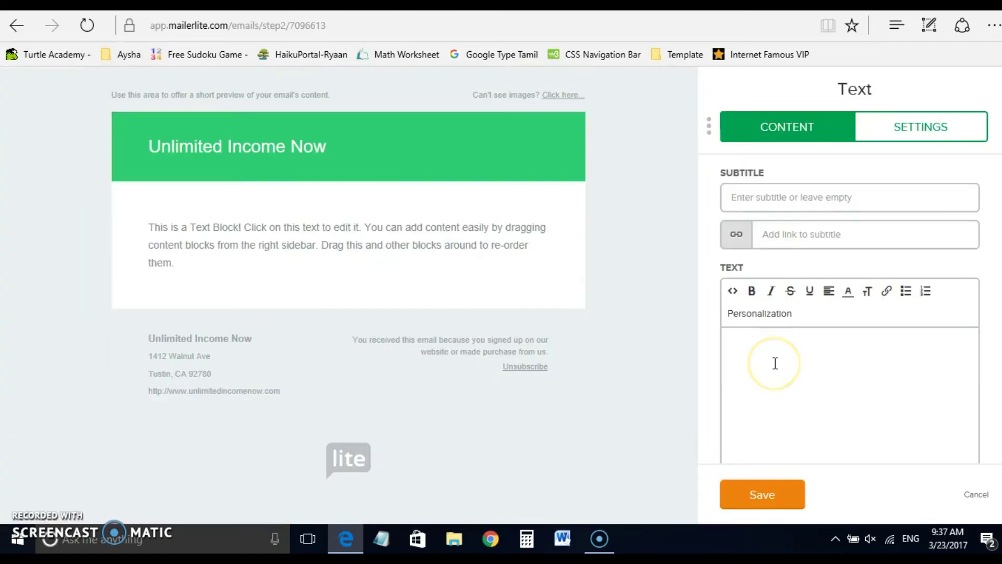
Write the opening line 'Thank you for joining' in the text block, fixing the typo.
type("Thank ou")
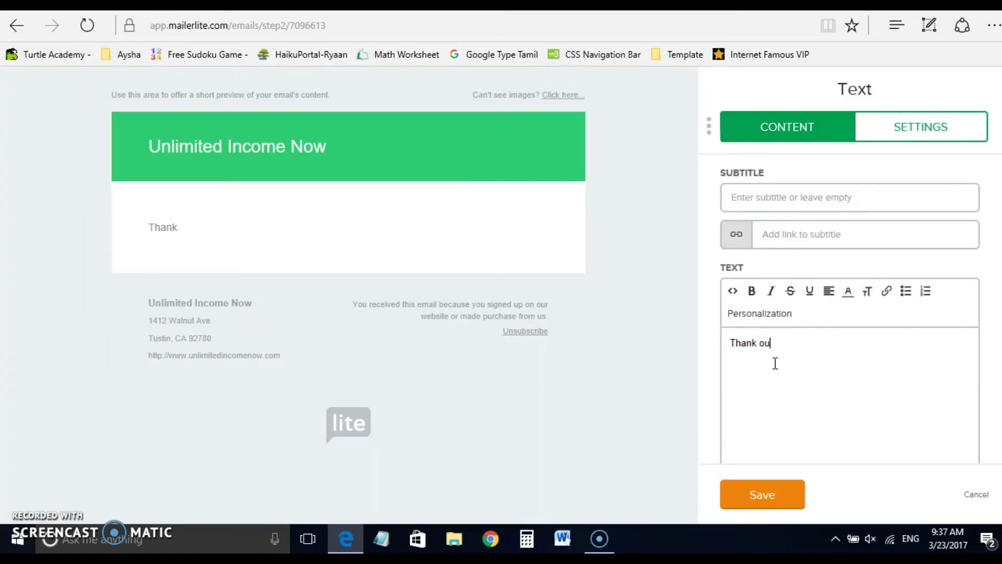
type(" for joining")
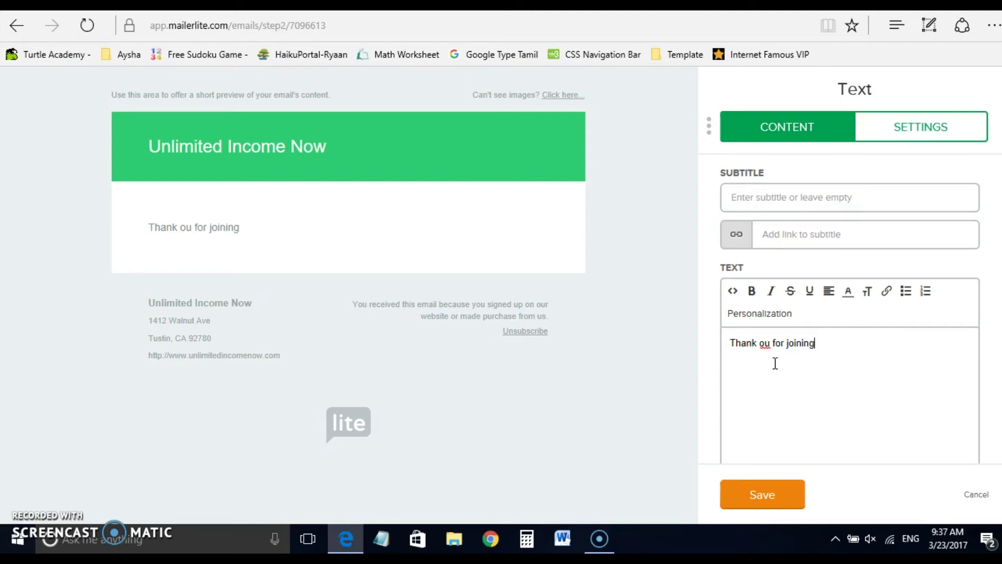
left_click(760, 345)
type("y")
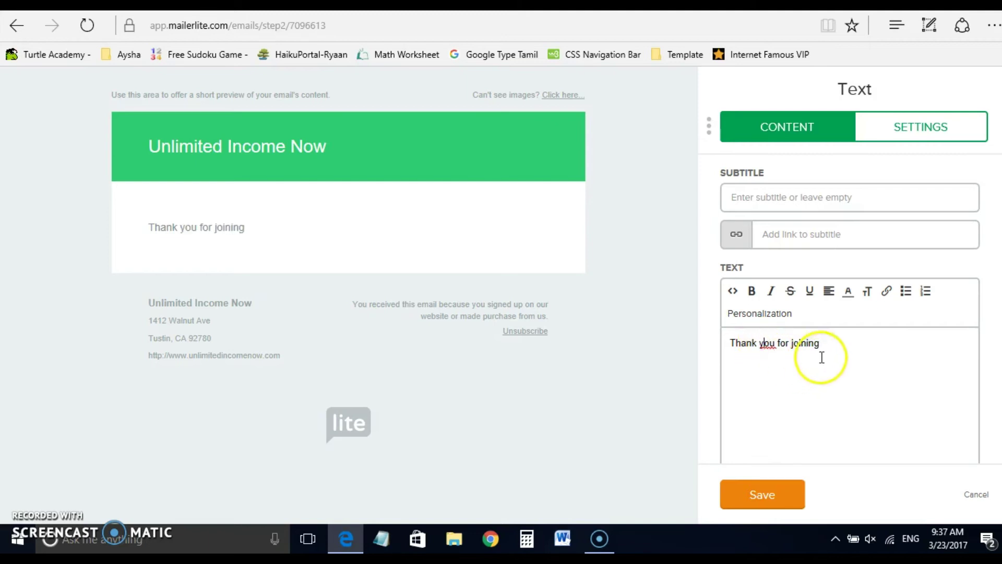
left_click(839, 347)
type(",,")
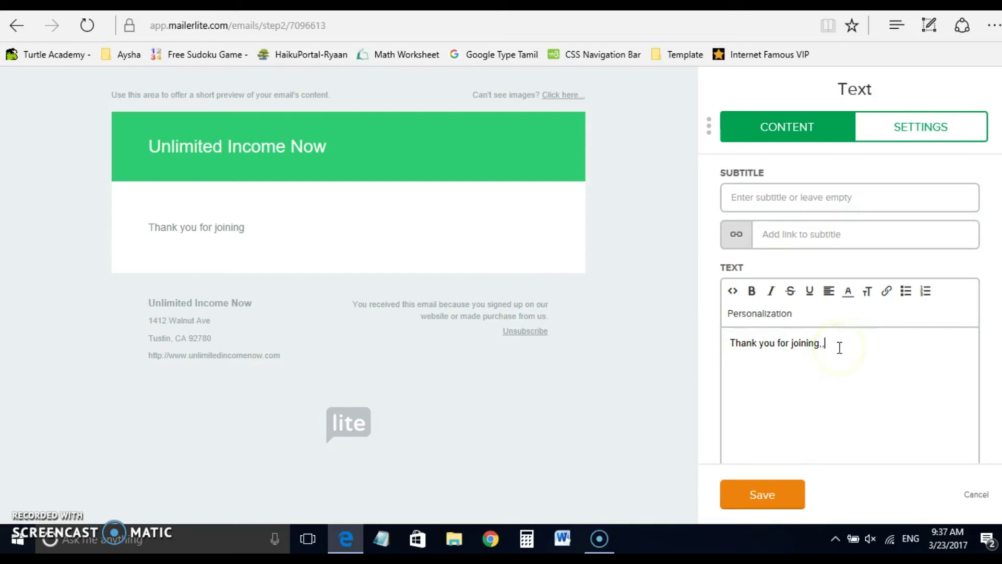
type("....")
key("Return")
key("Return")
Add 'Incase you missed your free eBook, you can download it right here' and a download line.
type("Inca")
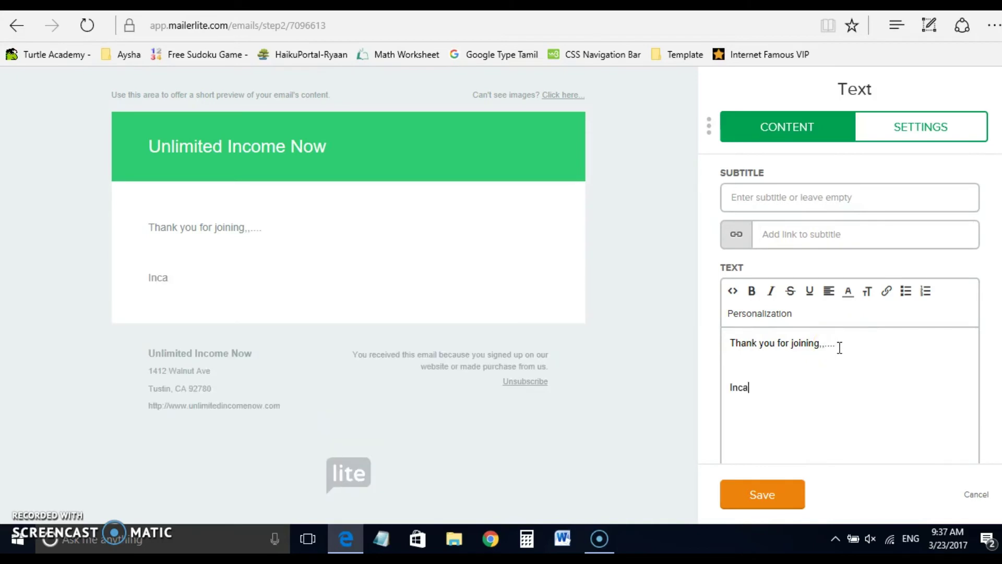
type("se you misse")
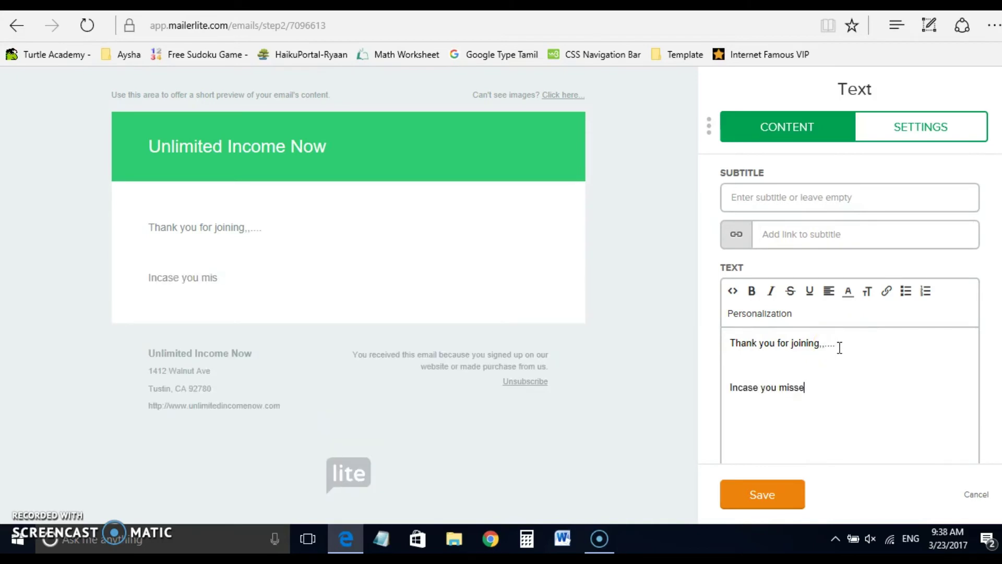
type("d your free b")
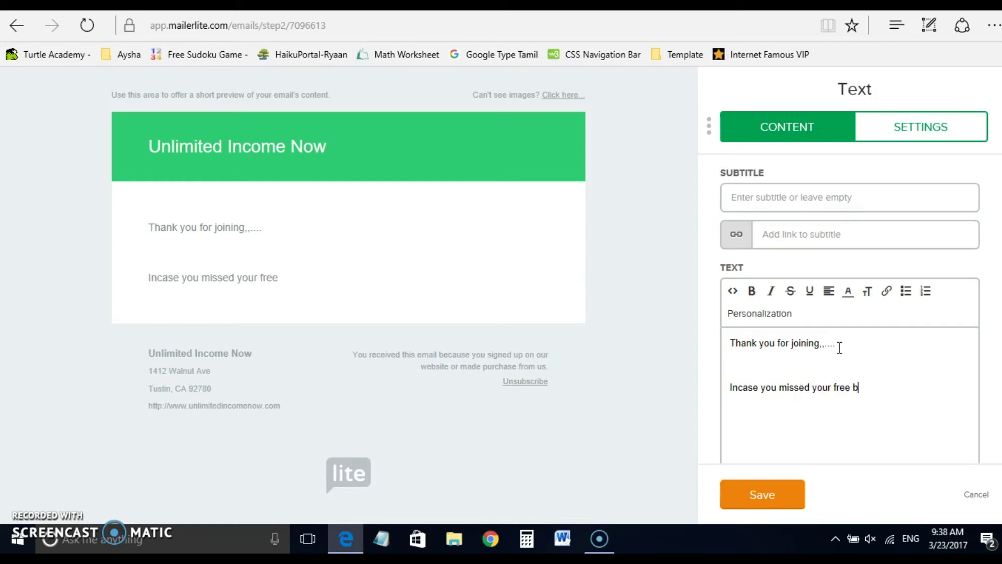
key("BackSpace")
type("eBook, you can do")
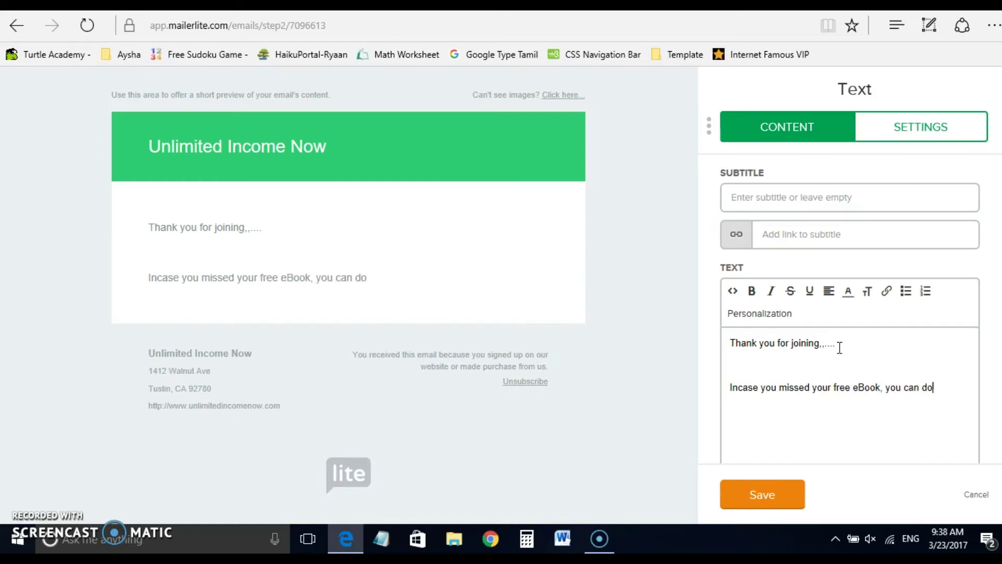
type("wnload it right here")
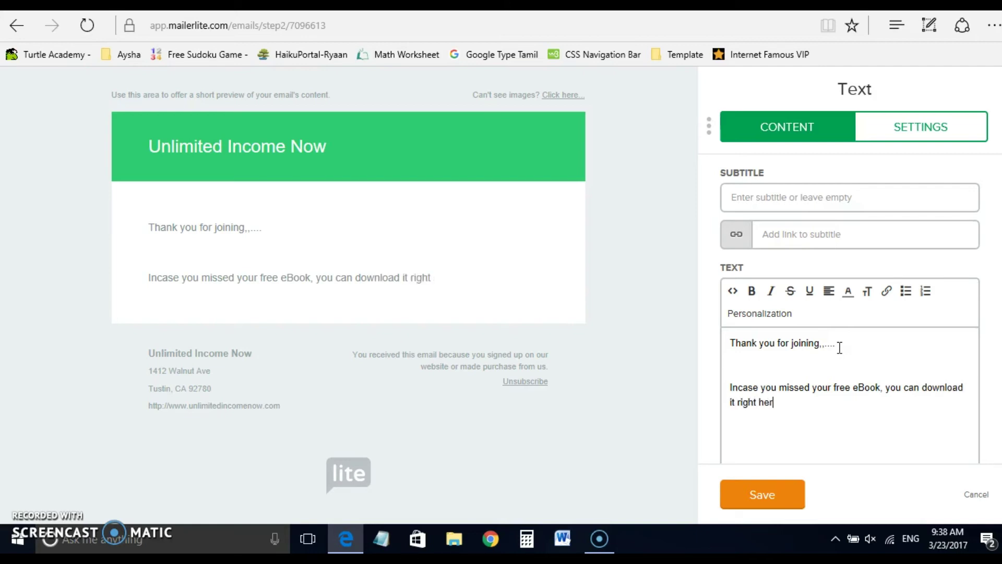
key("Return")
type("Downlo")
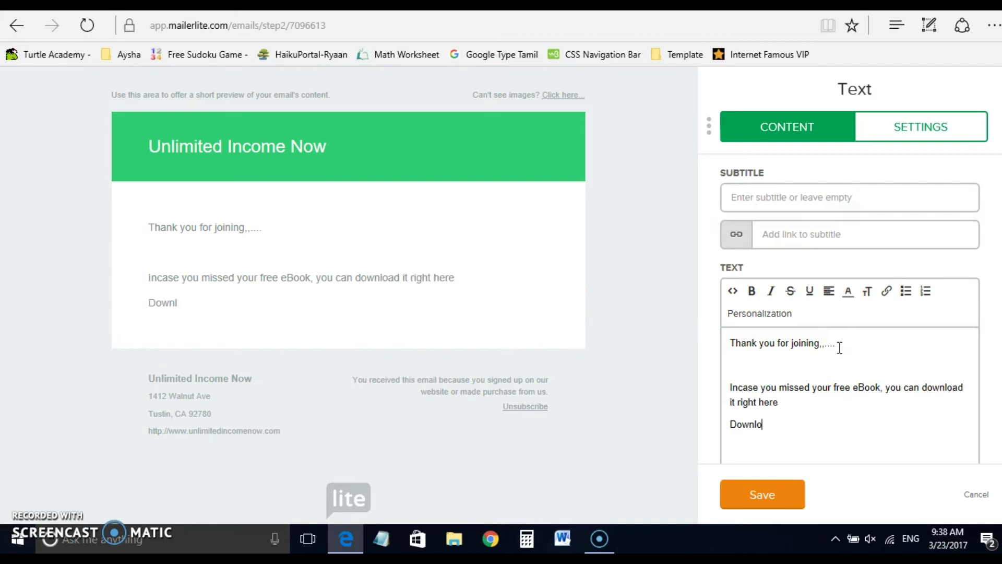
type("ad your book now")
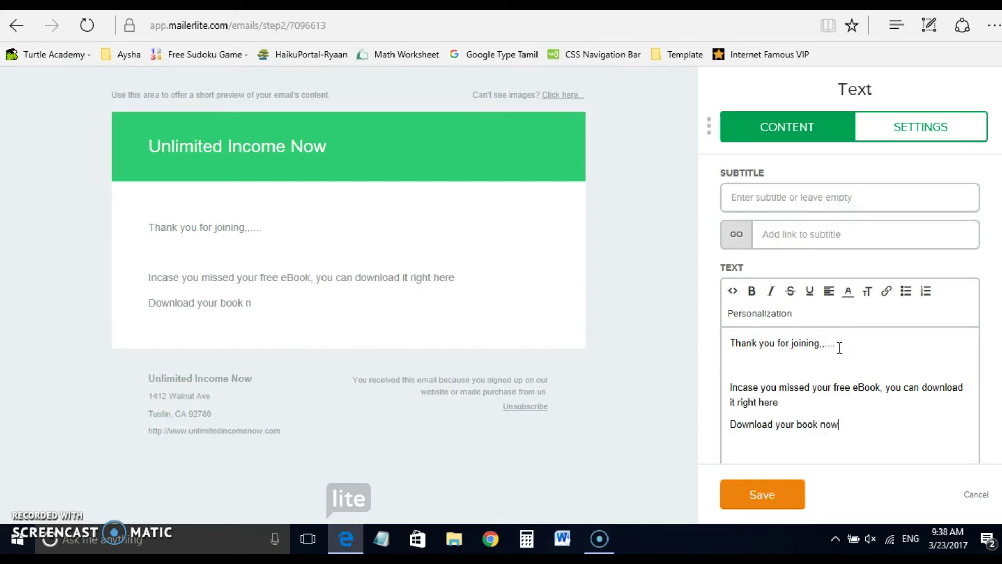
Link 'Download your book now' to the pasted eBook PDF URL opening in a new window, then save.
left_click_drag(839, 424, 731, 424)
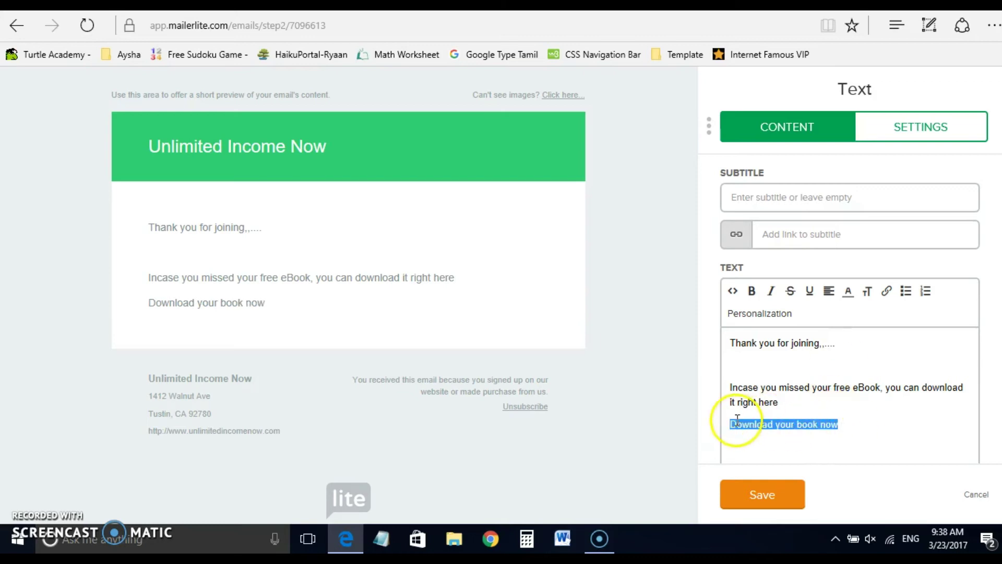
left_click(886, 290)
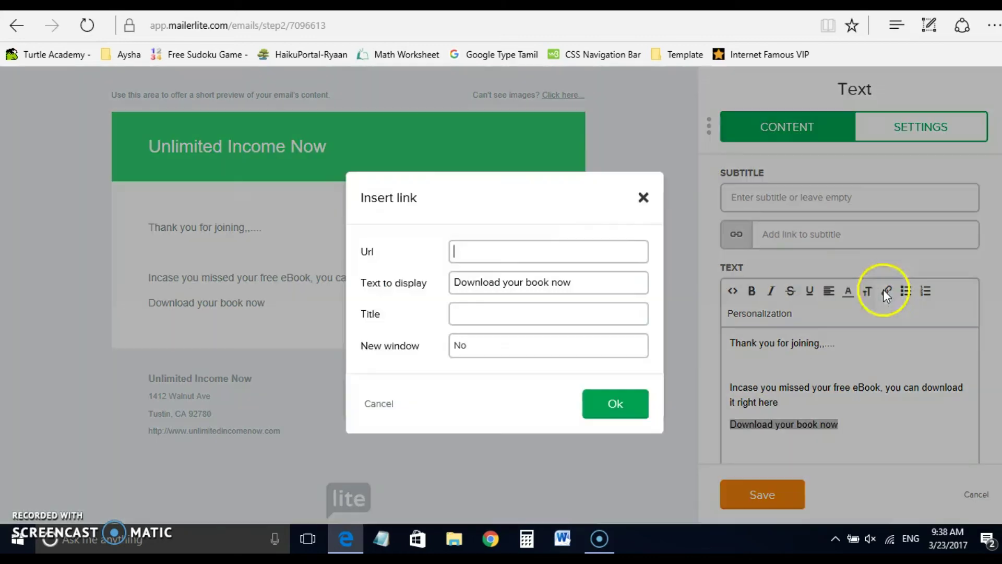
left_click(592, 255)
key("ctrl+v")
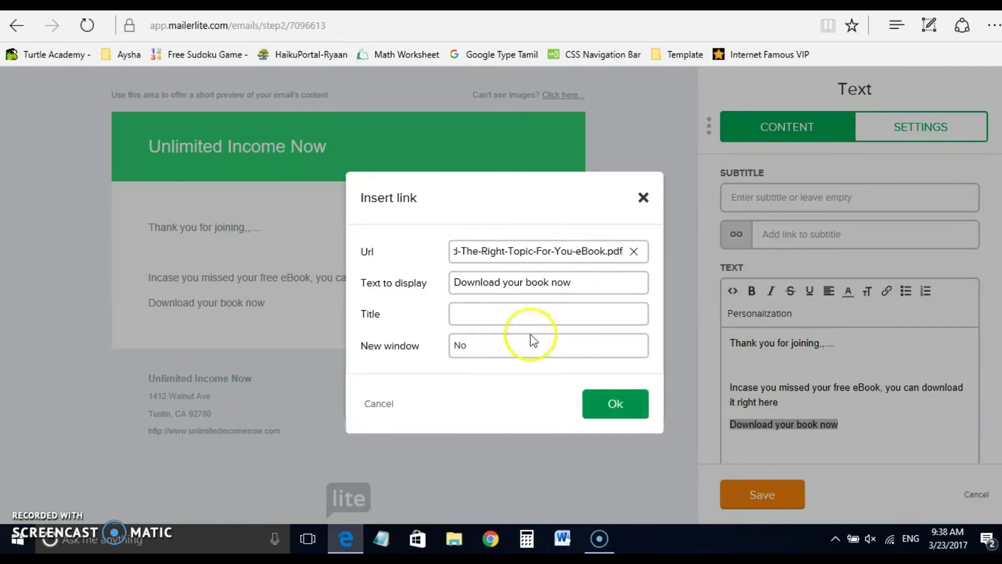
left_click(497, 350)
left_click(496, 392)
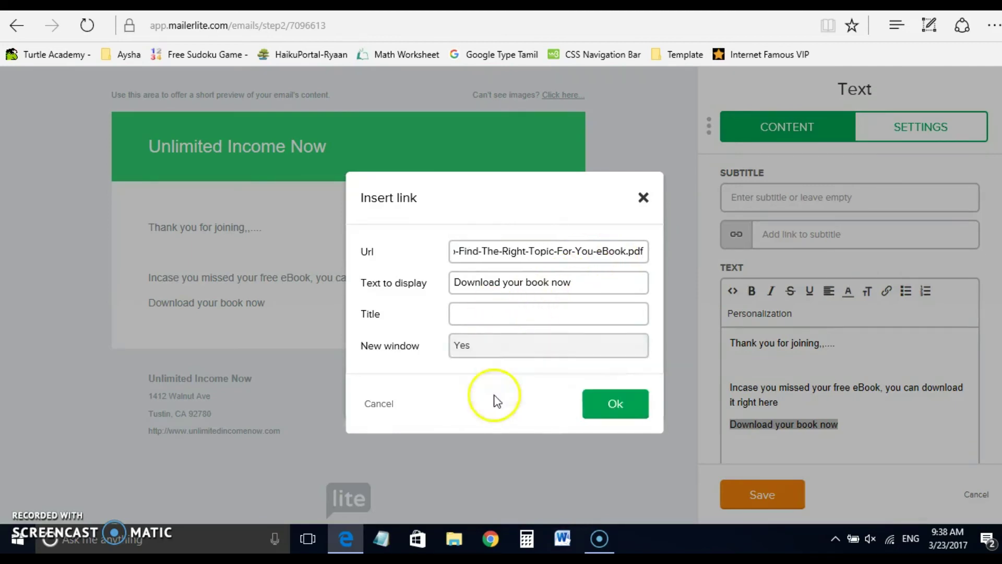
left_click(627, 409)
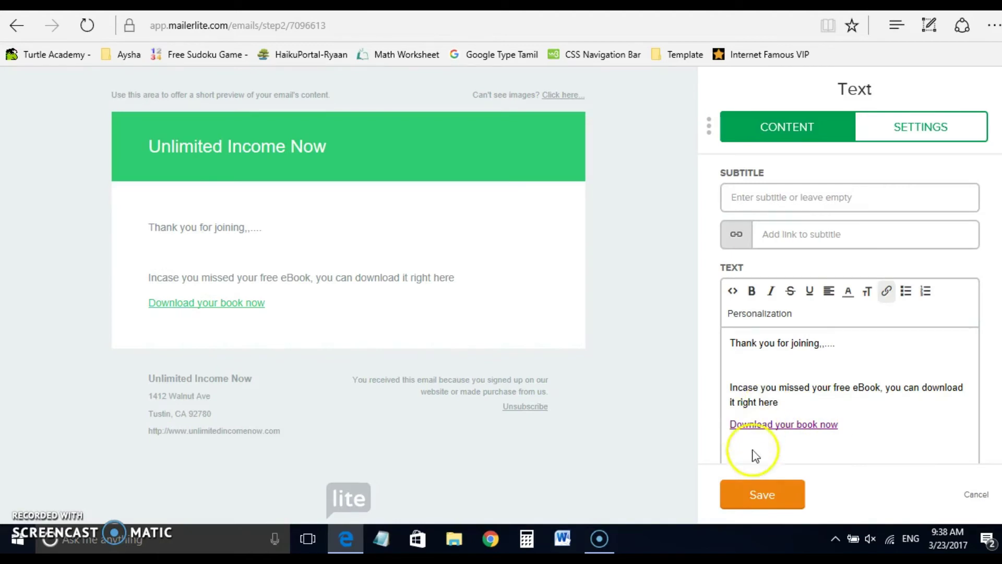
left_click(757, 495)
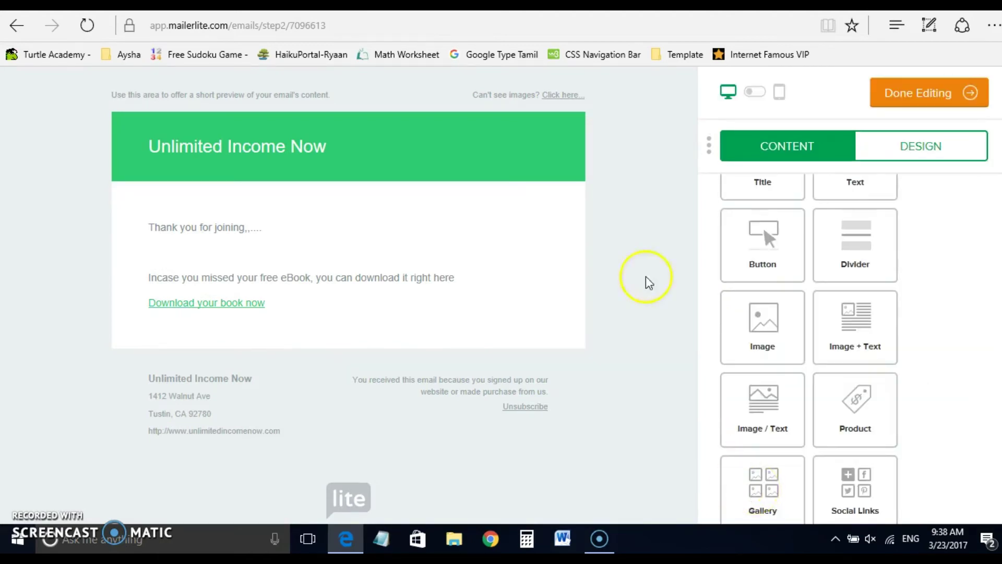
Finish the 'Thank you for joining' ebook email and add a new step below it.
left_click(940, 95)
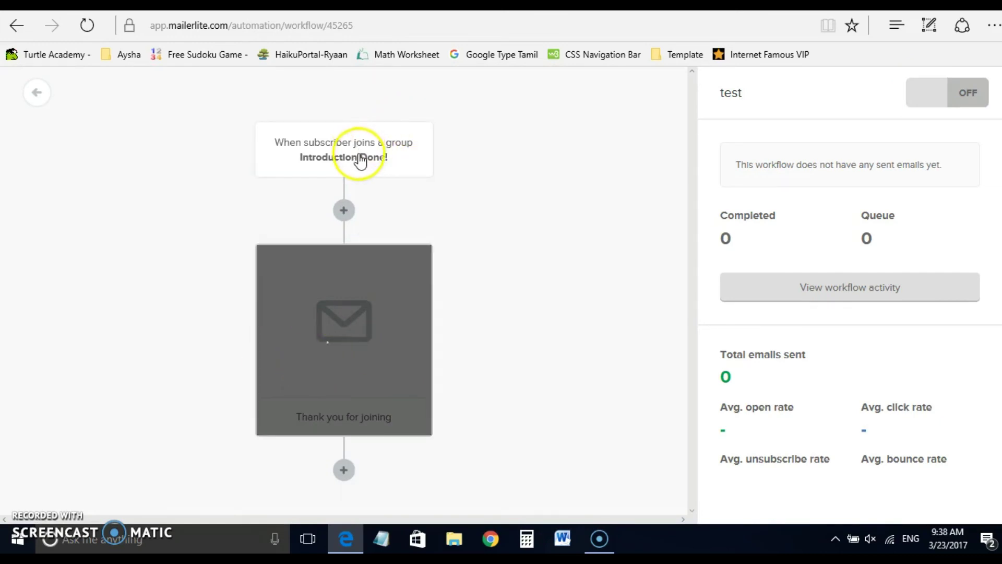
mouse_move(380, 313)
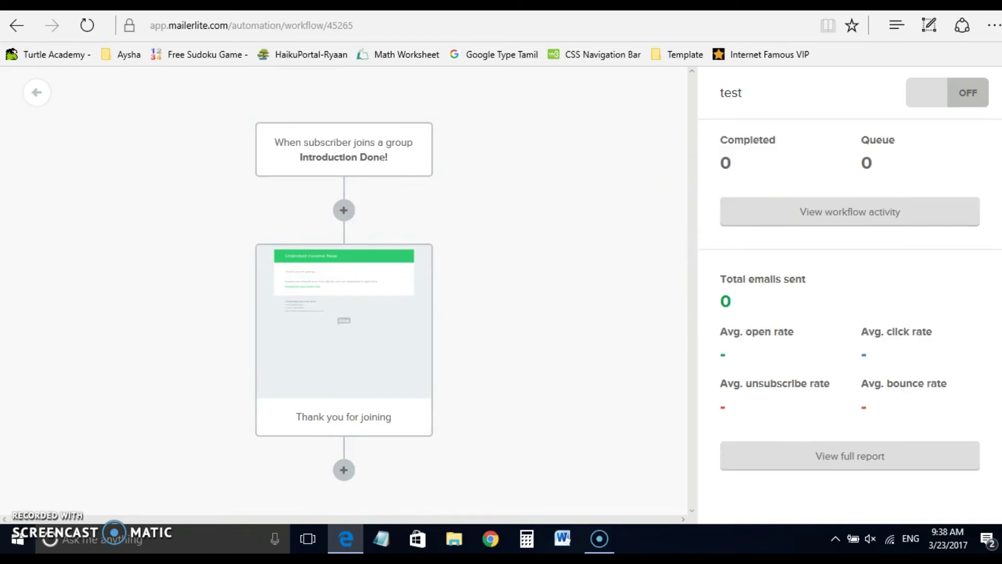
left_click(345, 471)
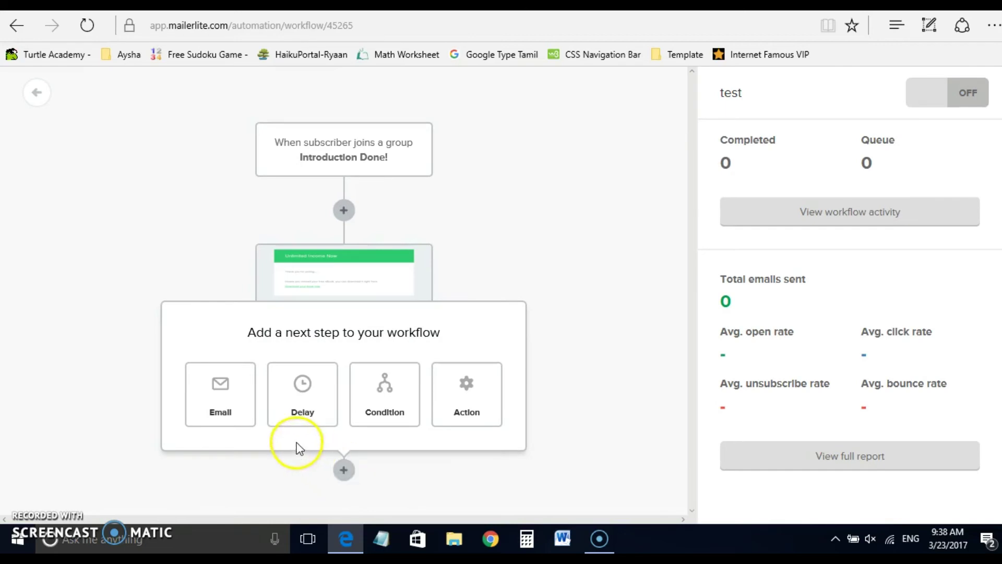
Add a 1-day delay after the ebook email, then start another step below it.
left_click(294, 418)
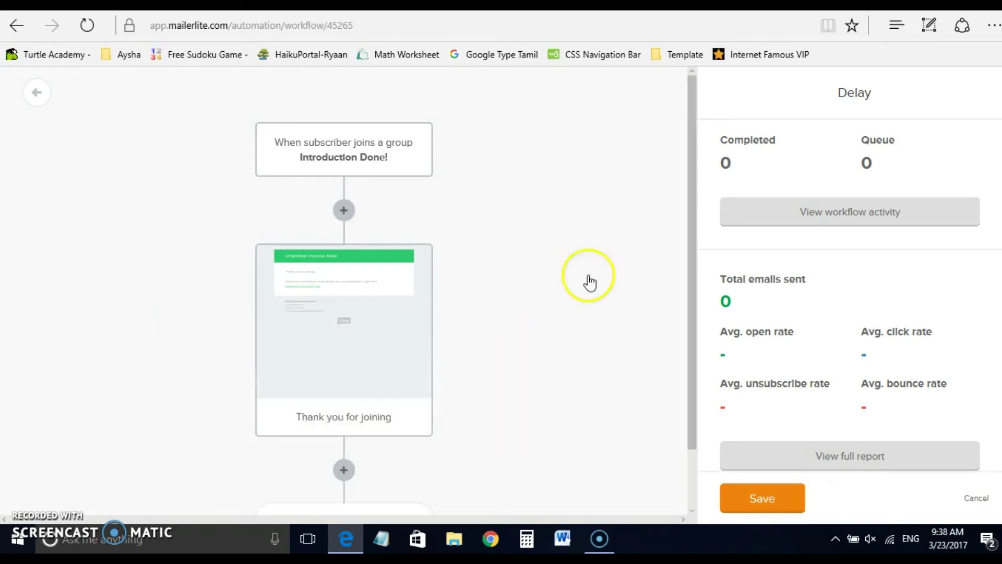
left_click(747, 183)
type("1")
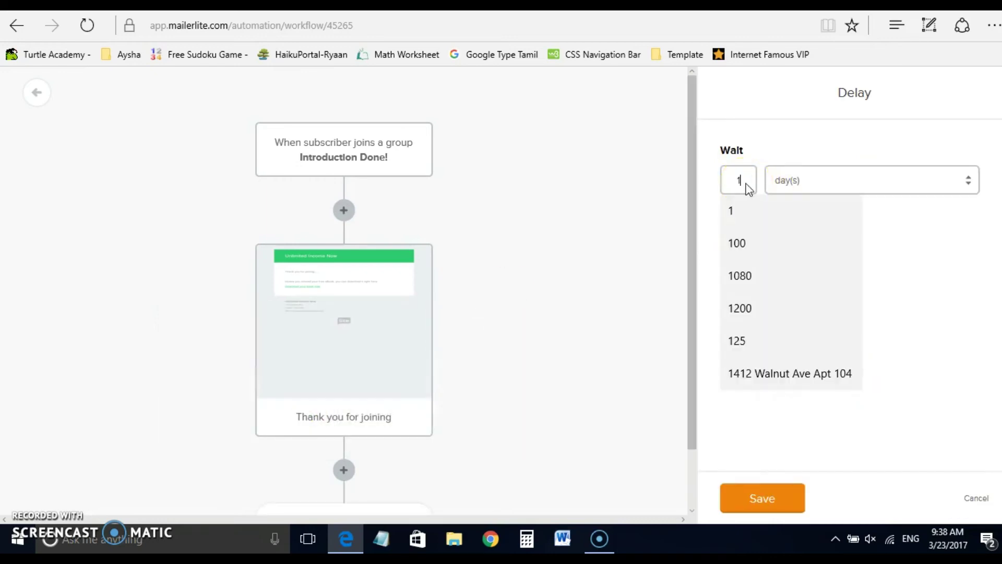
left_click(744, 208)
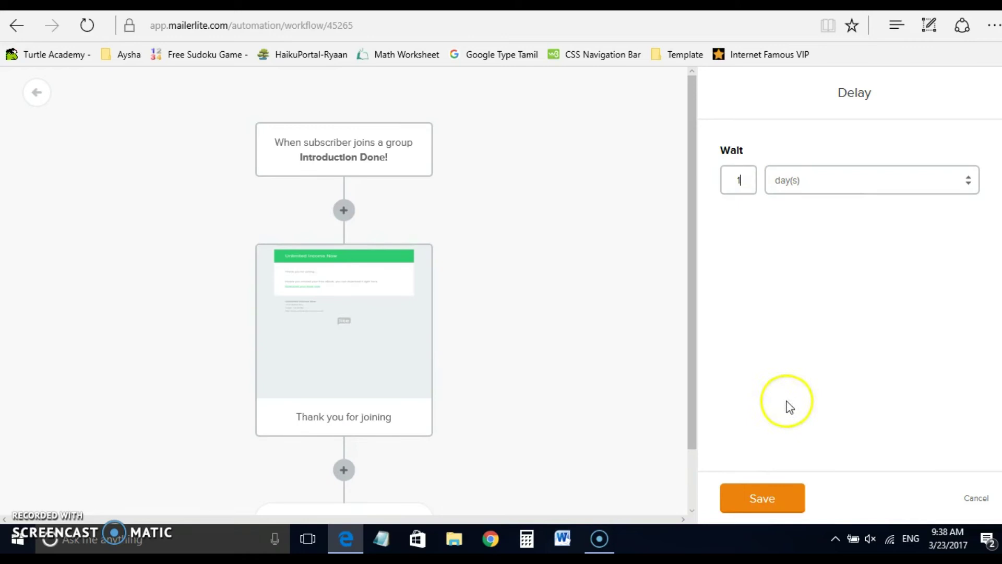
left_click(762, 498)
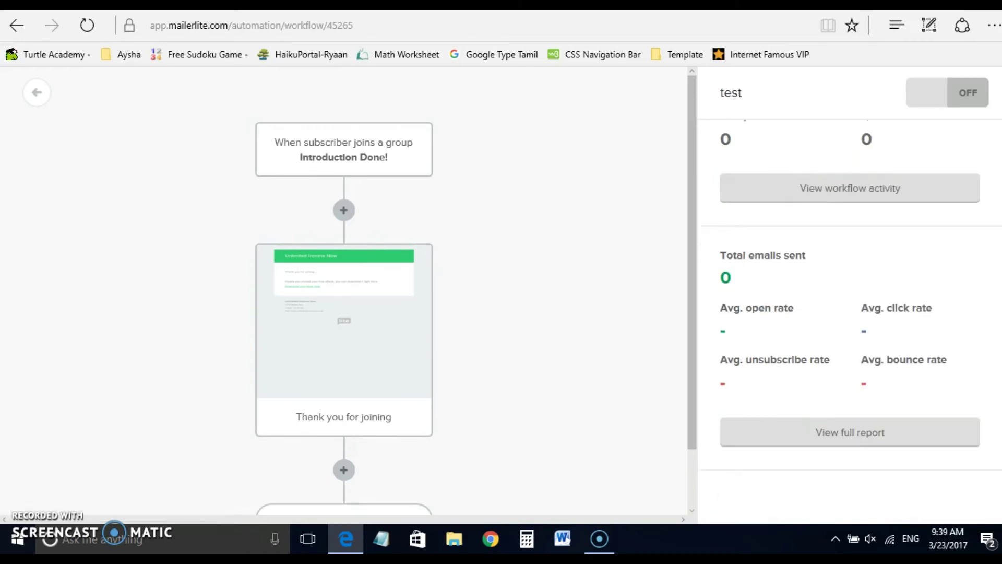
scroll(697, 407, "down", 2)
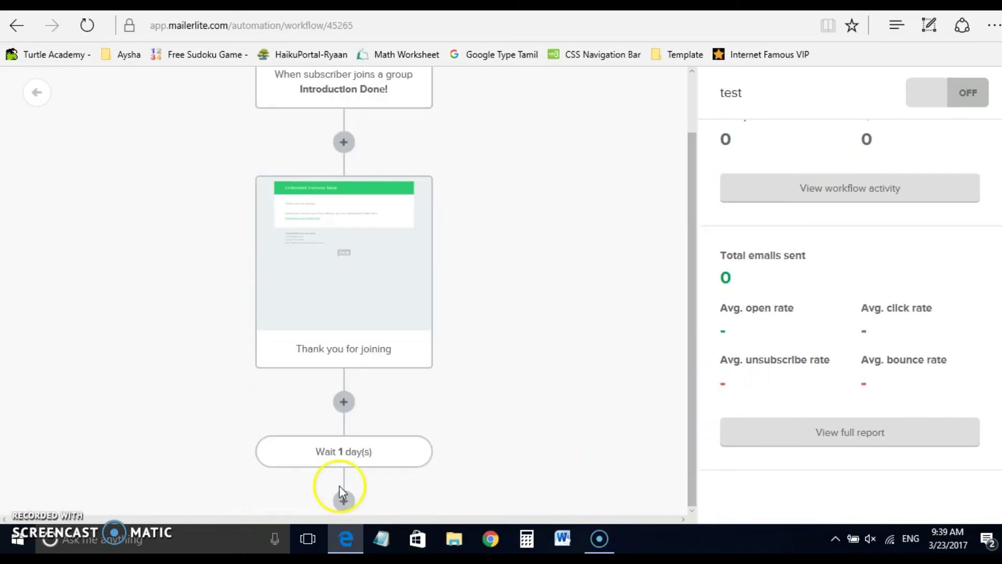
left_click(343, 496)
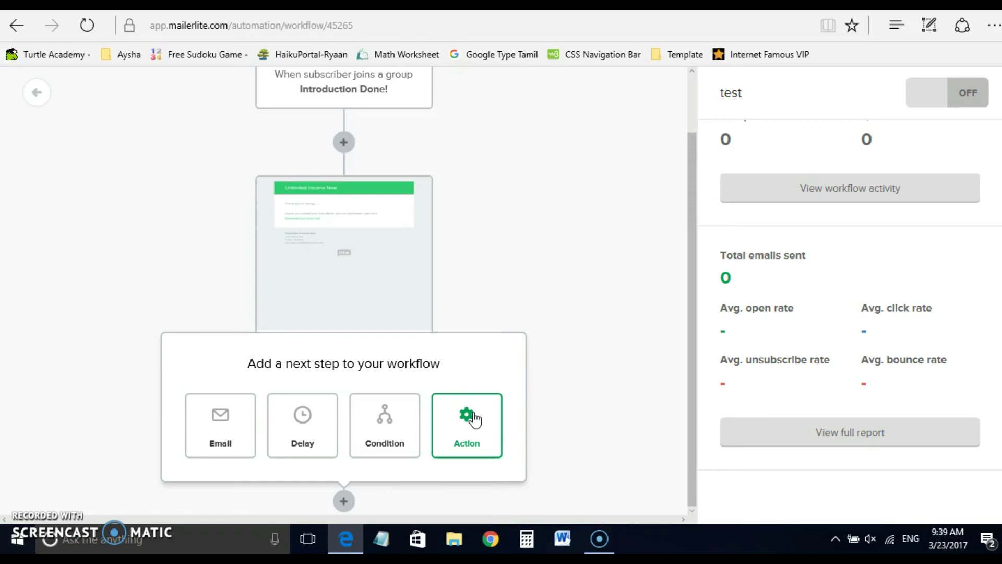
Add an action step, pick Move to a new group, then cancel so it stays undefined.
left_click(464, 432)
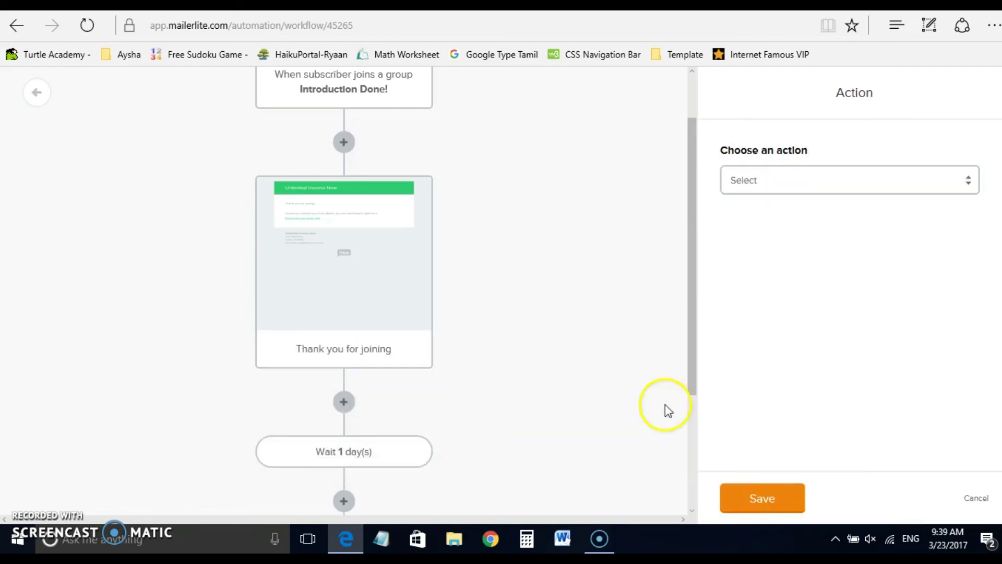
left_click(970, 184)
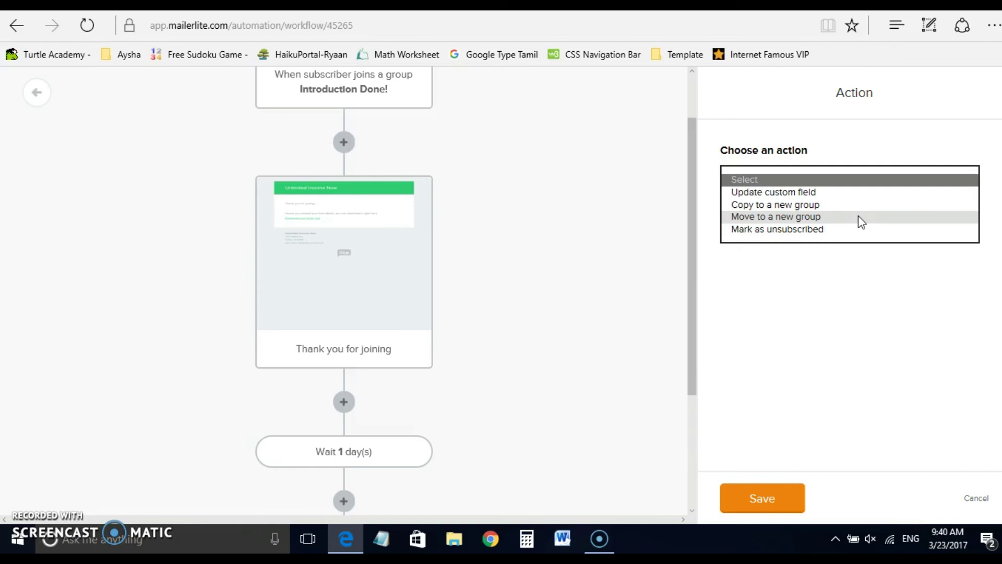
left_click(859, 217)
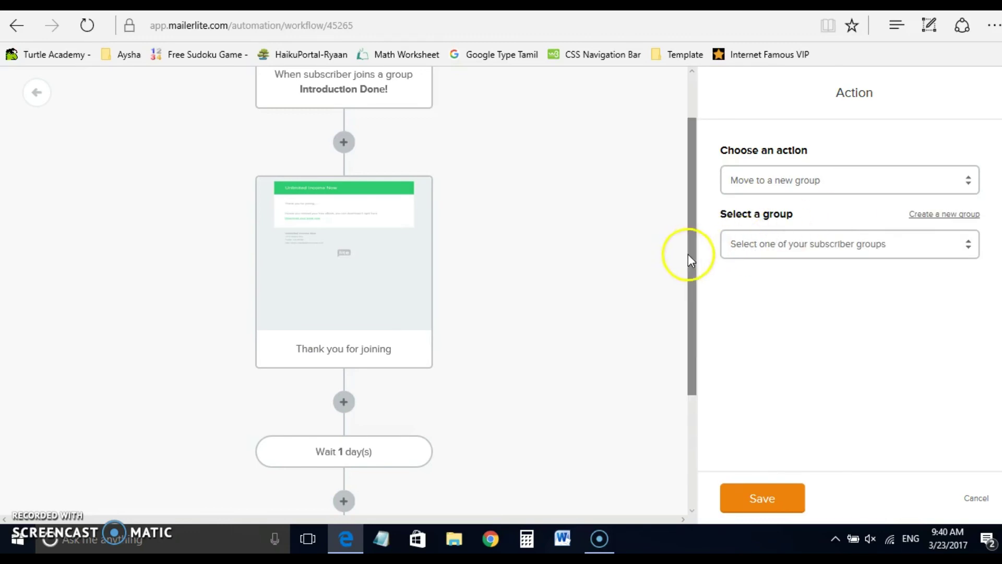
left_click_drag(690, 256, 700, 373)
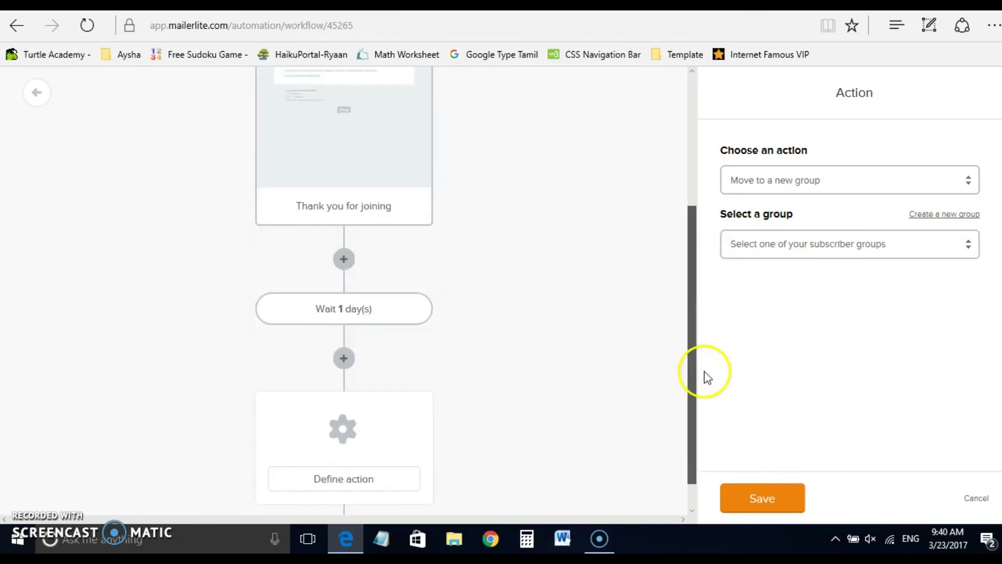
left_click(841, 182)
left_click(838, 170)
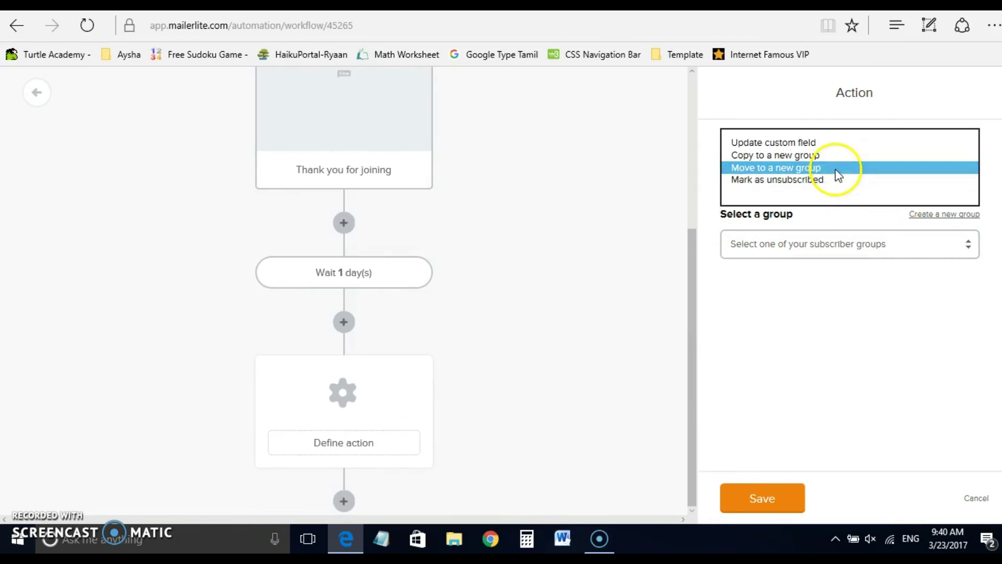
left_click(976, 501)
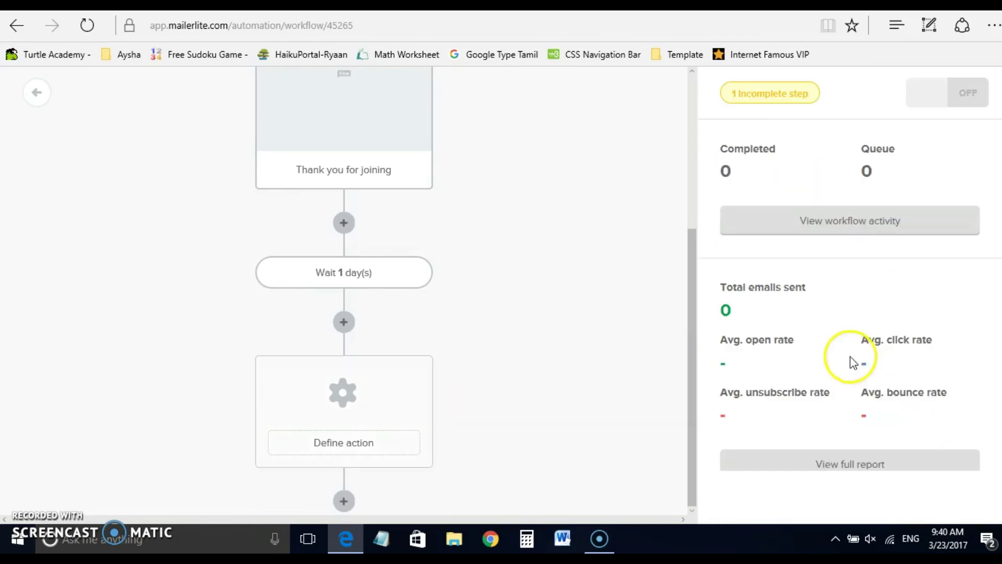
left_click_drag(689, 263, 719, 119)
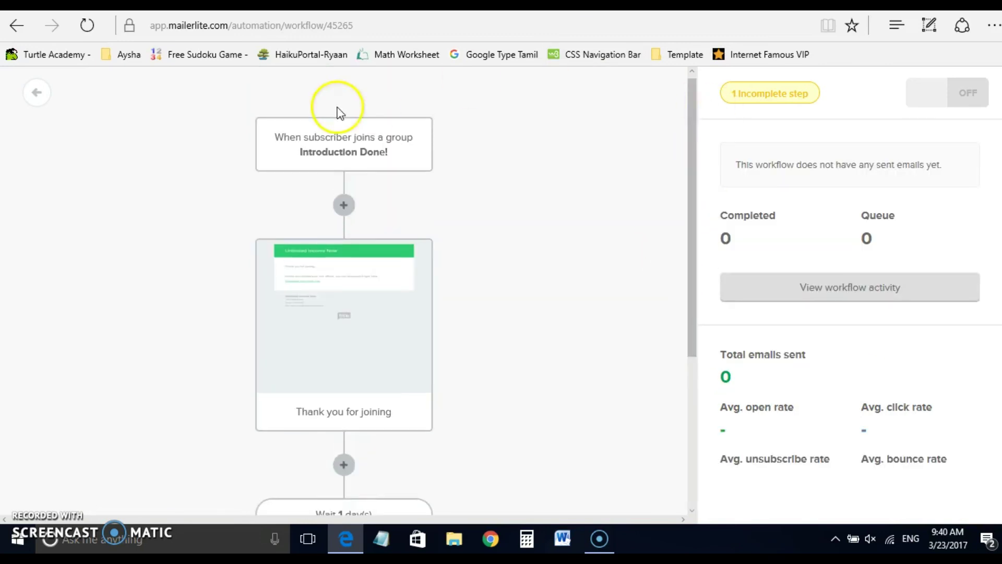
Open the sidebar webform's Subscribe Form settings, then switch to the ebook PDF's WordPress attachment page.
left_click(35, 103)
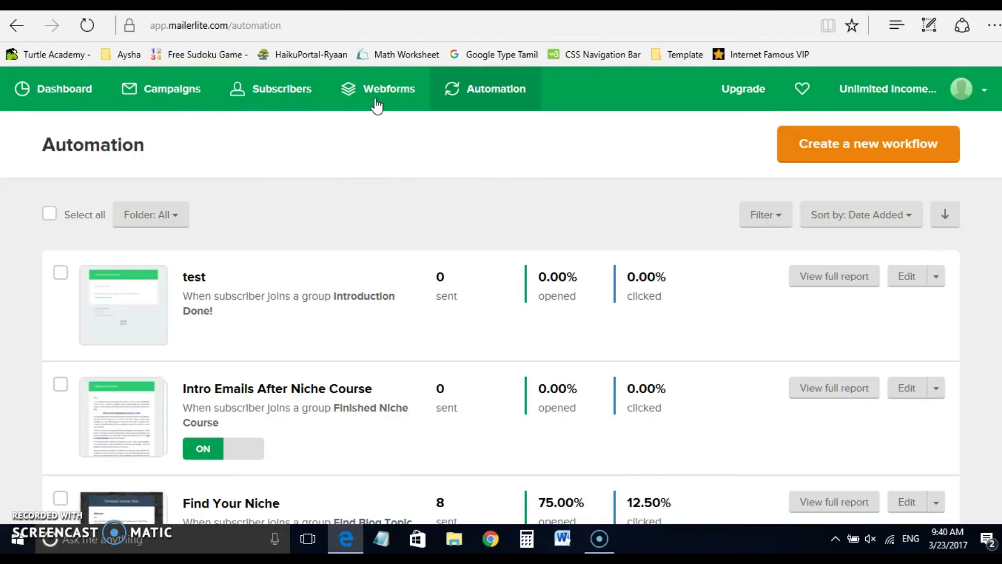
left_click(376, 104)
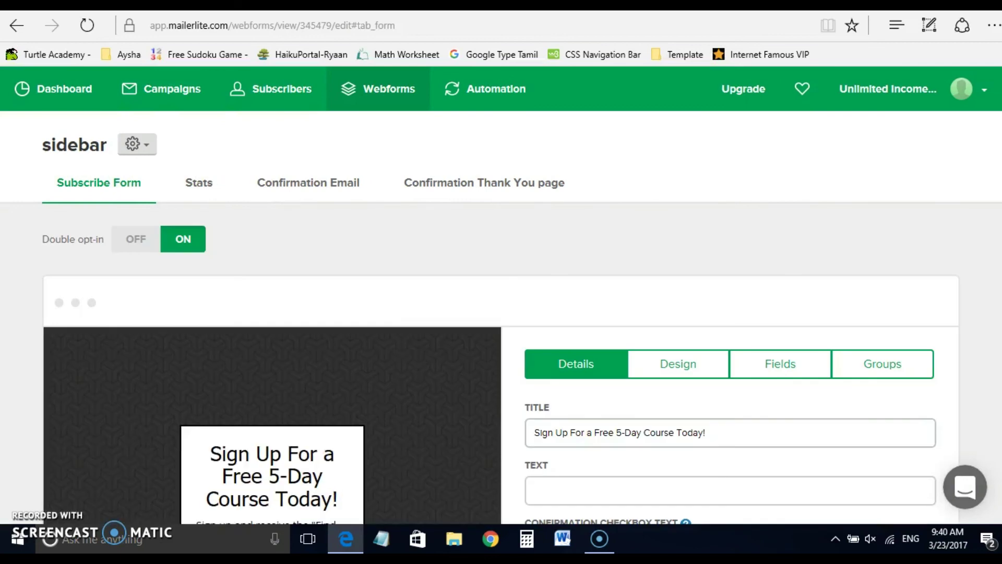
scroll(502, 313, "down", 4)
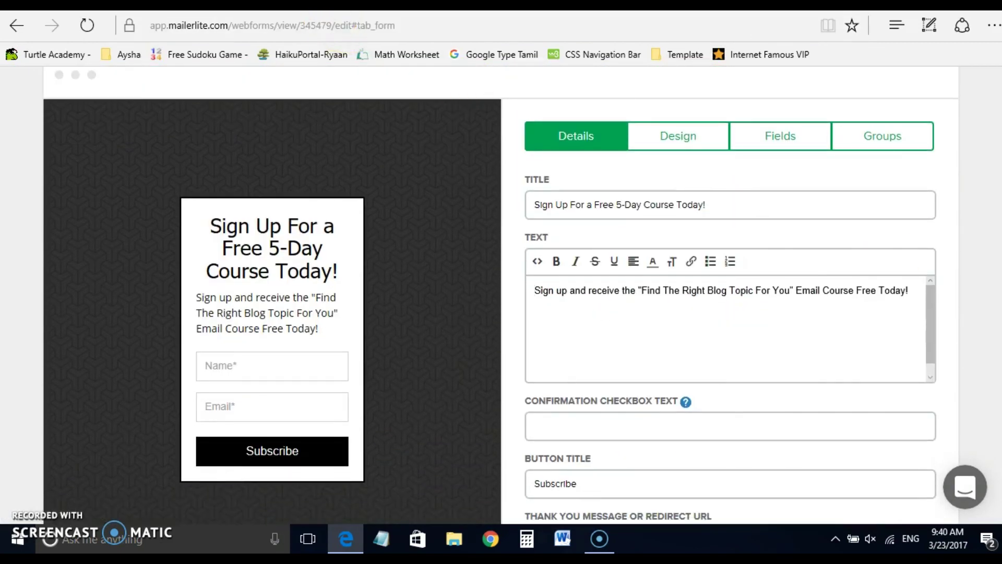
left_click(87, 26)
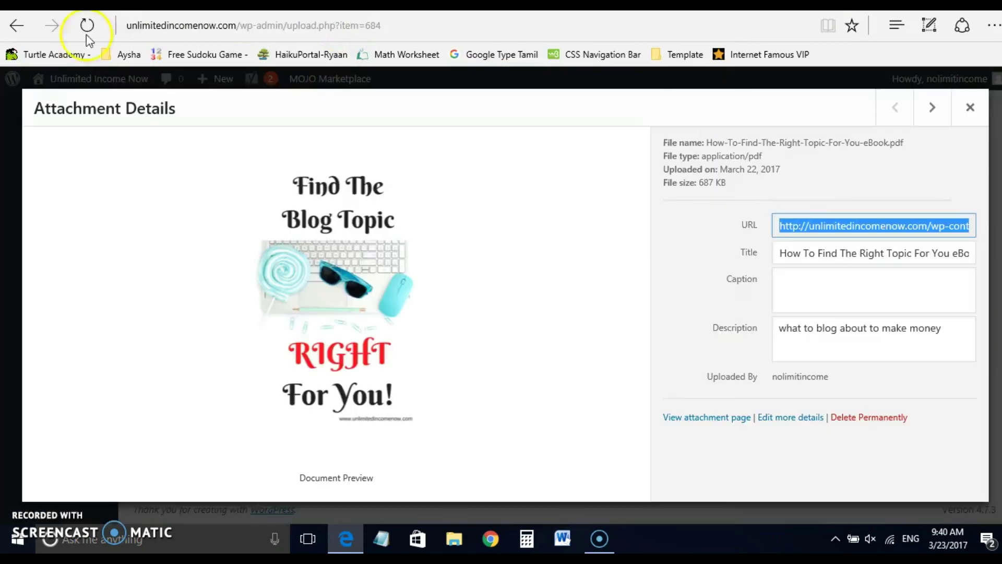
Close the ebook attachment details and view the live site's free 5-day course sign-up form.
left_click(969, 106)
mouse_move(89, 79)
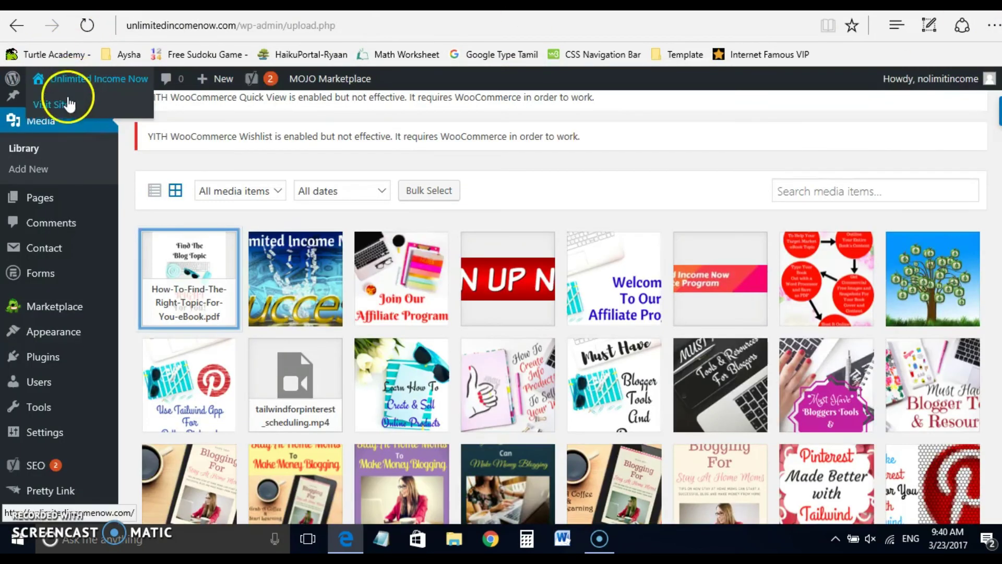
left_click(88, 119)
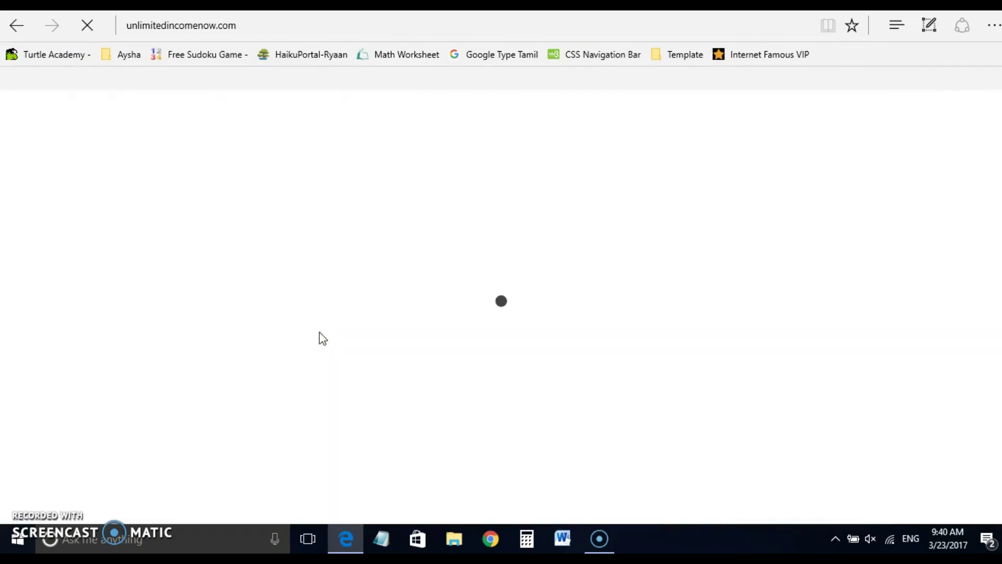
left_click(634, 422)
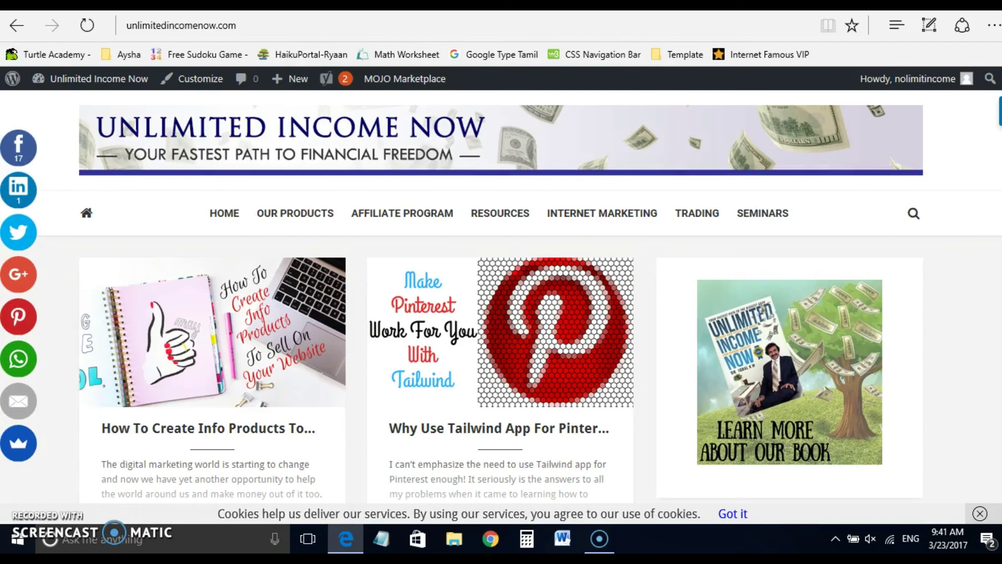
scroll(973, 340, "down", 5)
scroll(768, 292, "down", 5)
scroll(767, 293, "up", 1)
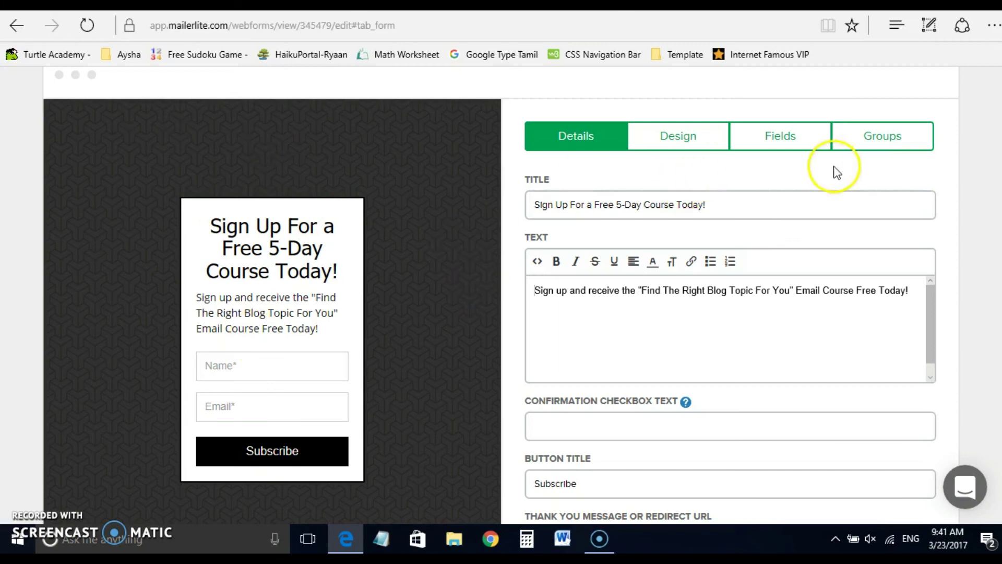
left_click(884, 137)
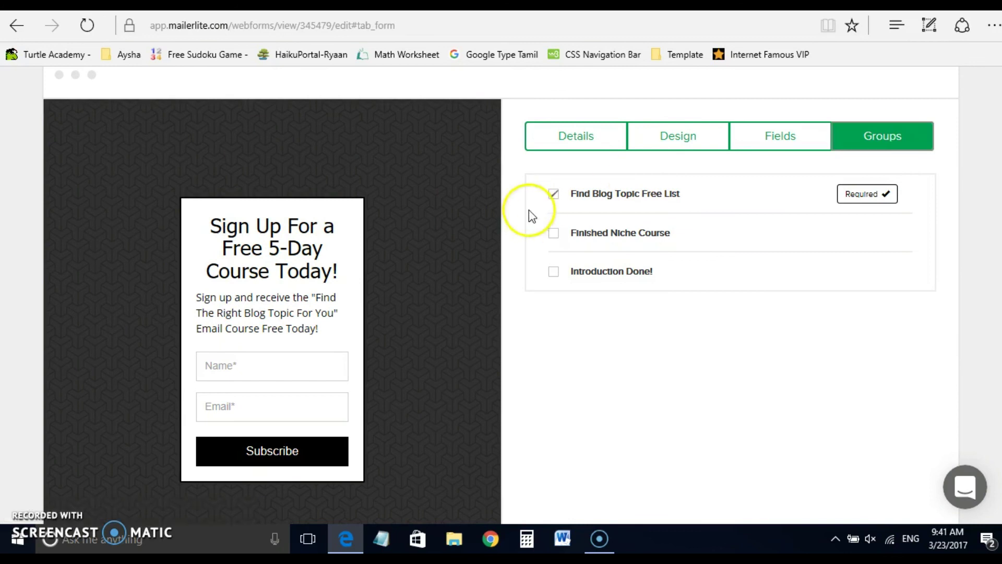
left_click(558, 195)
left_click(796, 135)
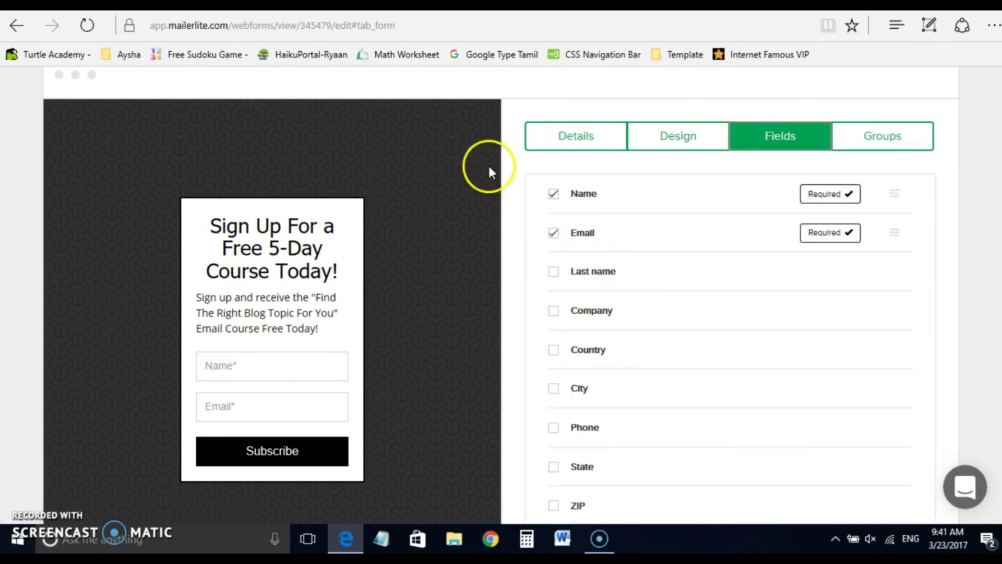
left_click(678, 135)
left_click(580, 137)
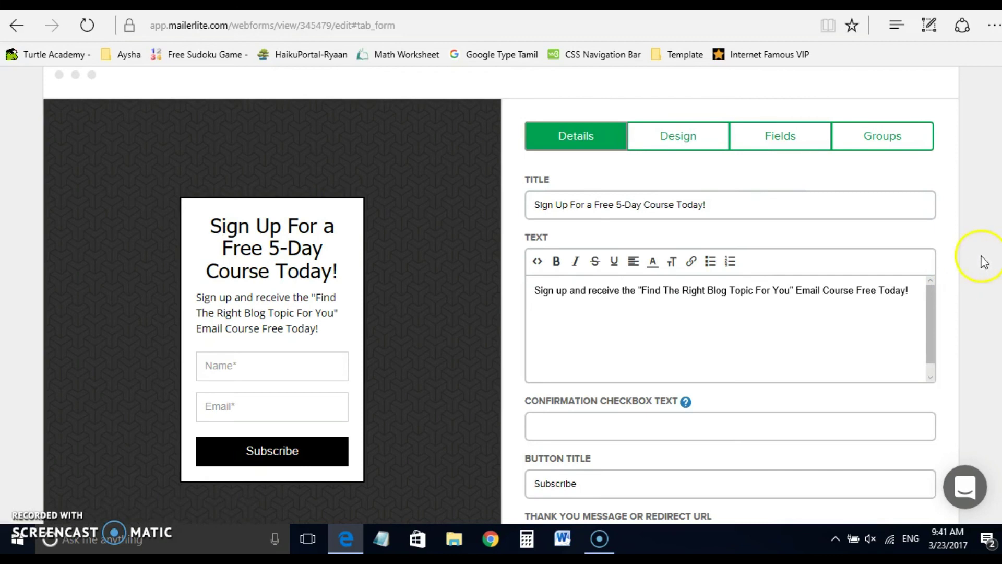
scroll(376, 357, "down", 3)
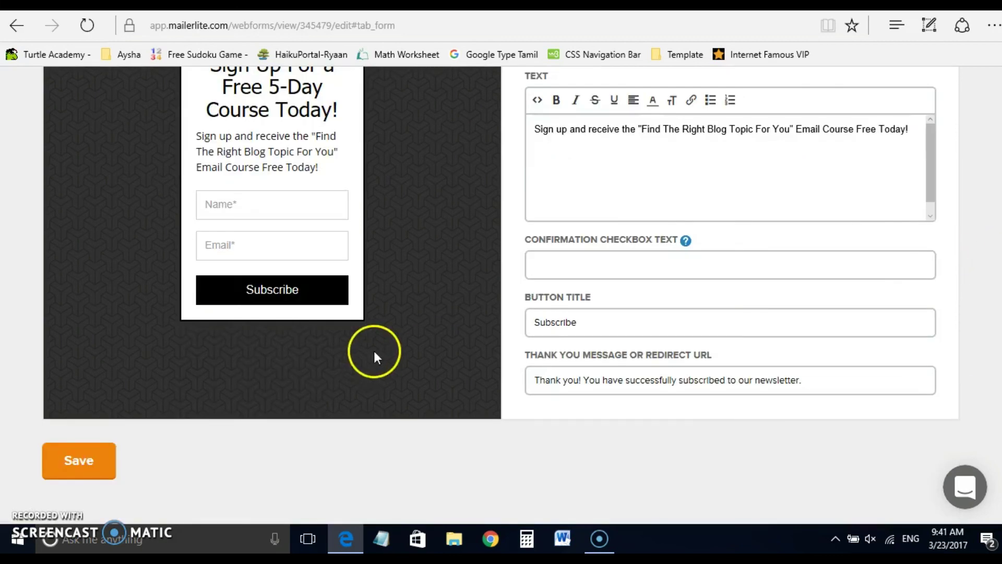
scroll(963, 481, "up", 7)
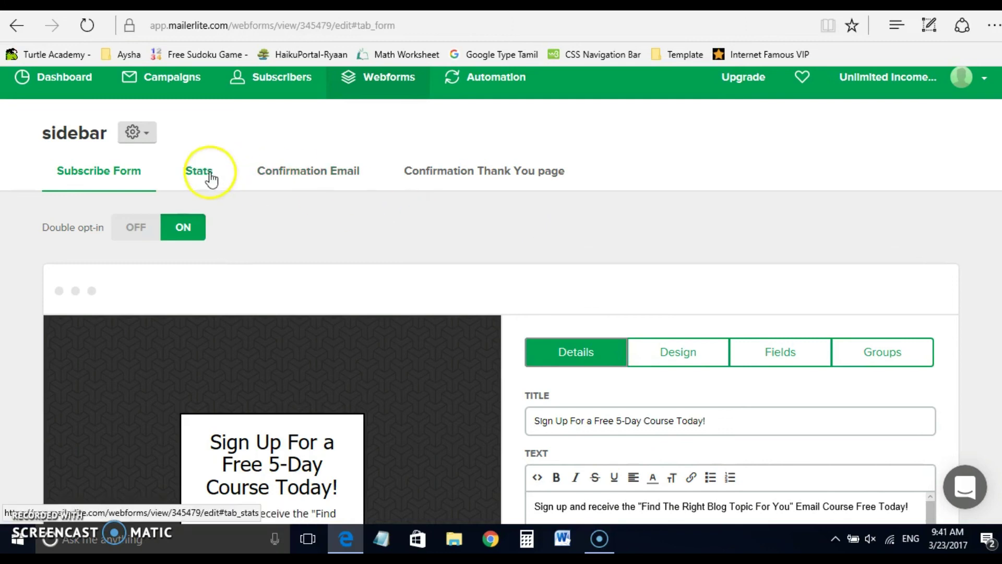
Open the 'Subscription Confirmed' confirmation thank-you page in the editor.
left_click(509, 175)
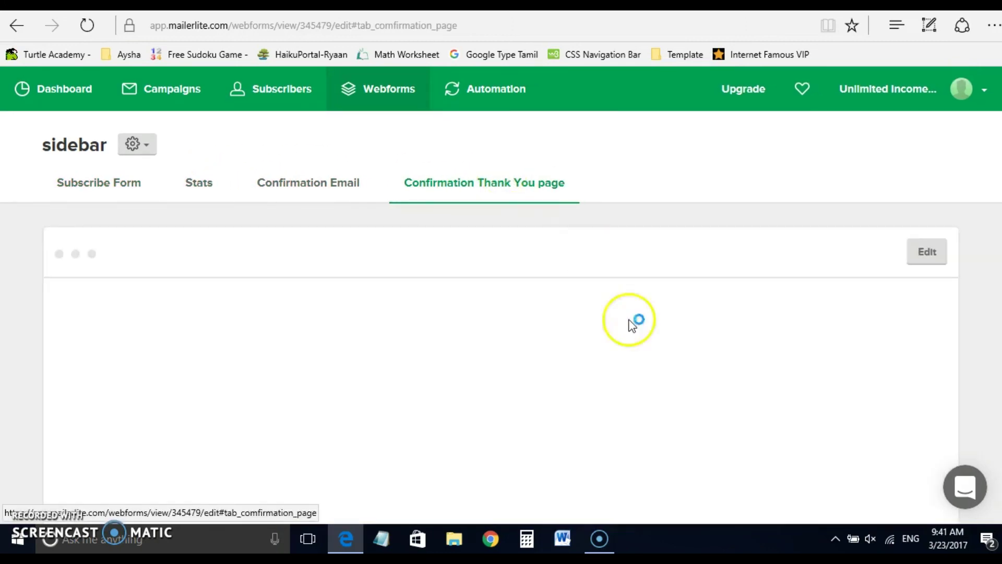
scroll(501, 313, "down", 3)
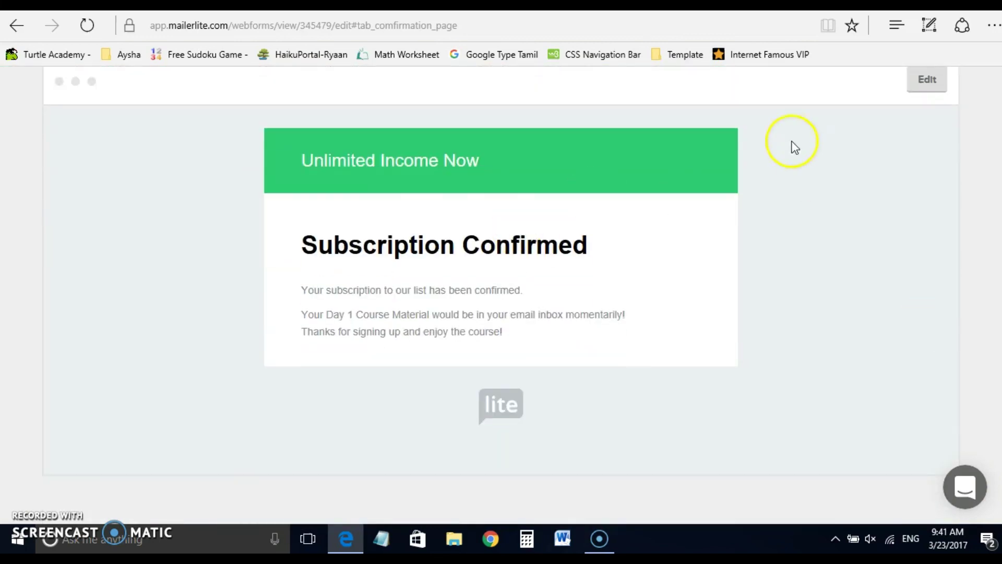
left_click(938, 84)
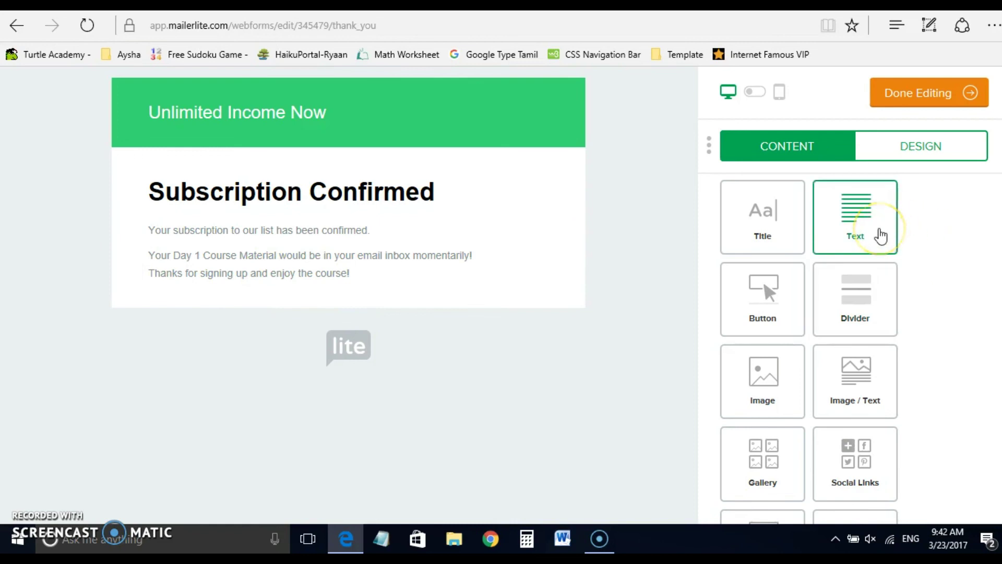
Add a text block below the confirmation message and type 'here is the link to your dow'.
left_click(881, 236)
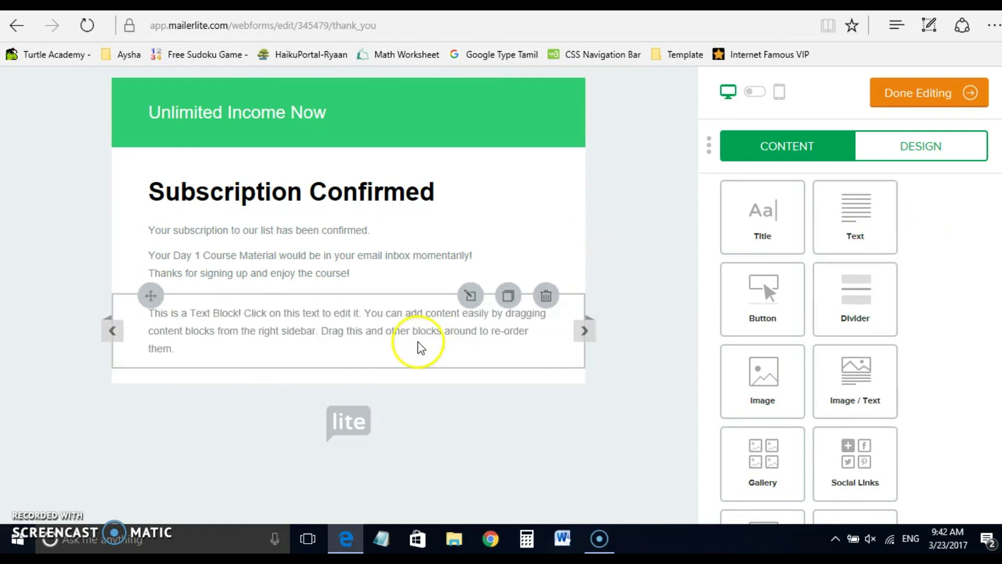
left_click(420, 347)
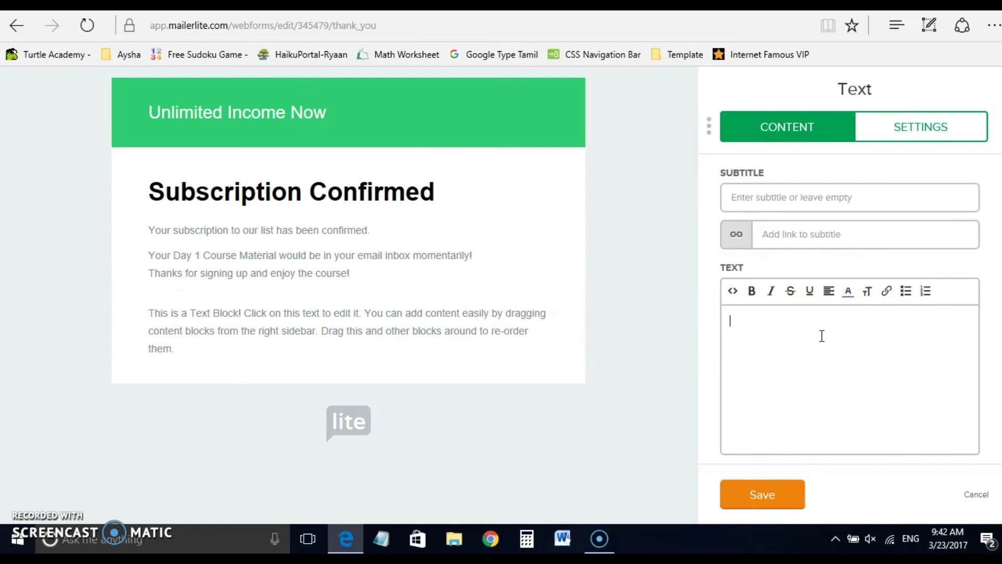
type("her")
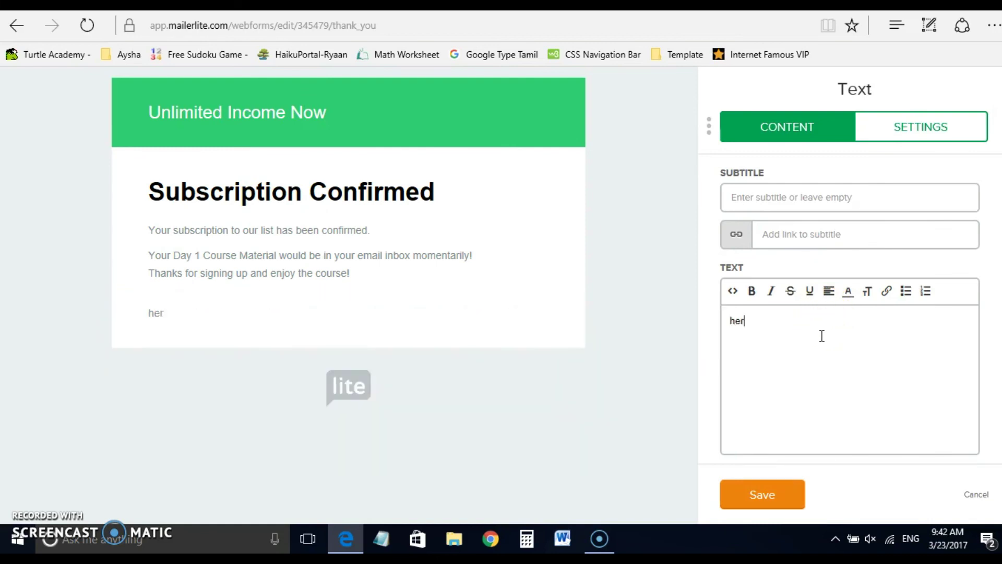
type("e is the link to your download as promised")
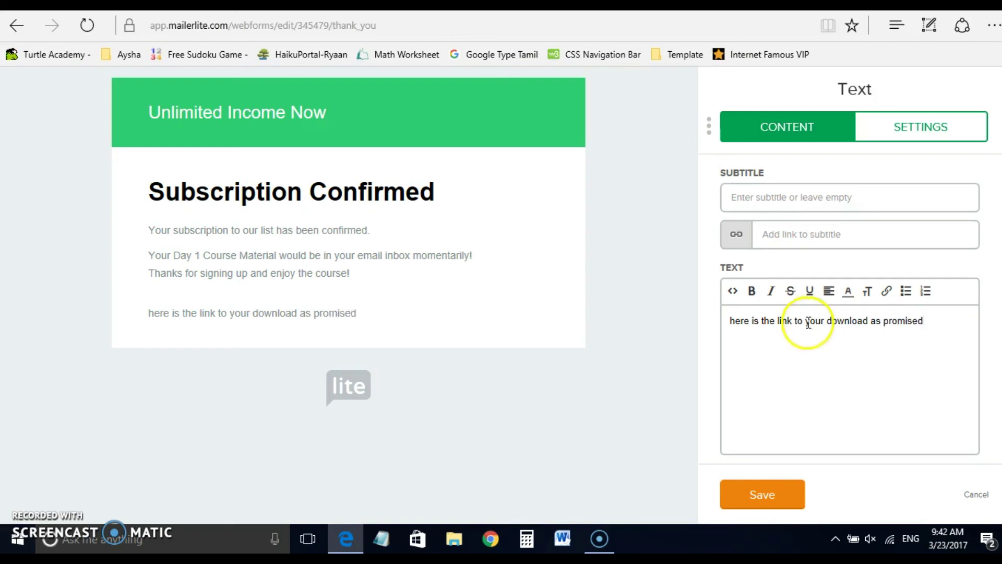
Link the selected words to the pasted ebook PDF address, then cancel the text edit.
left_click_drag(802, 321, 876, 321)
left_click(886, 293)
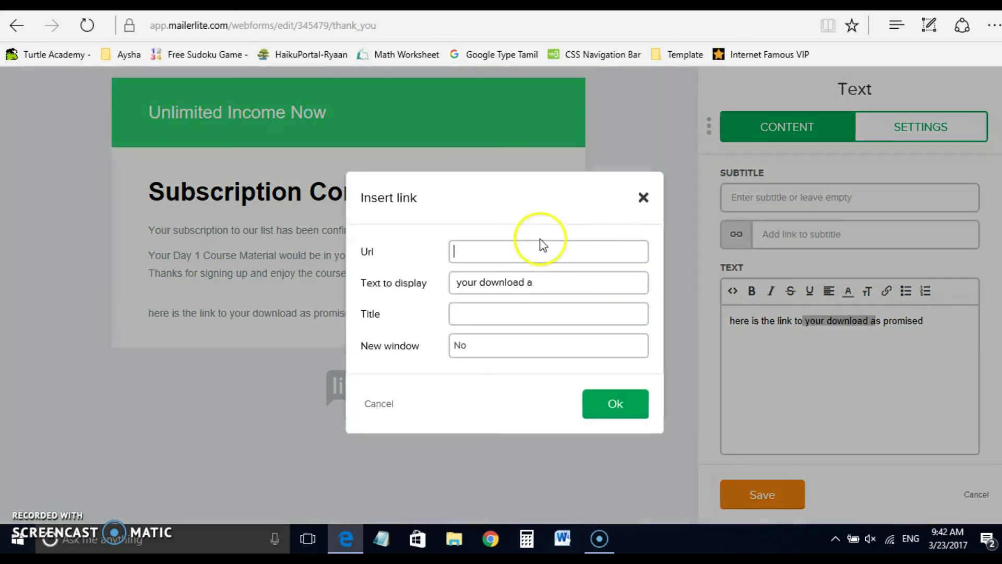
key("ctrl+v")
left_click(614, 405)
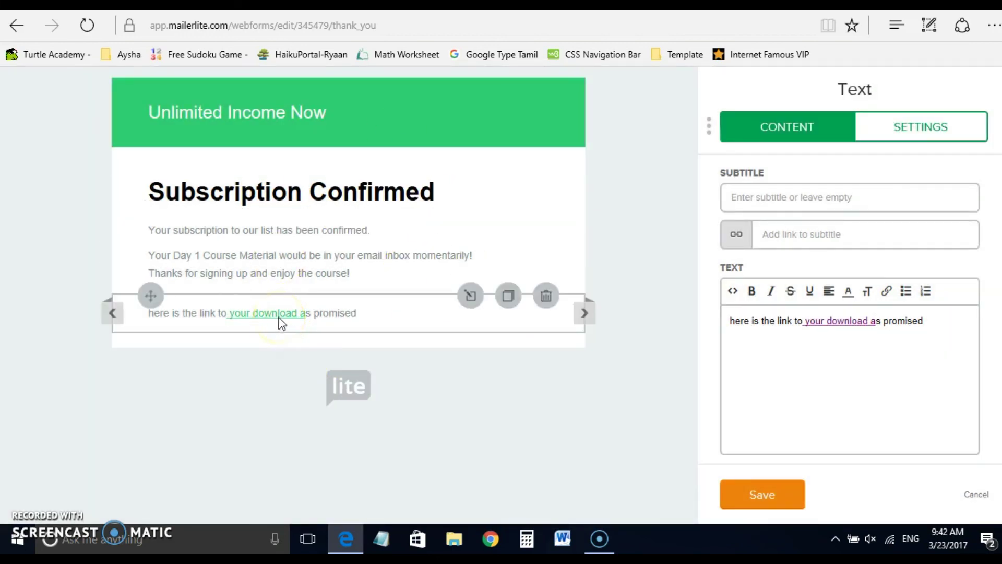
left_click(974, 500)
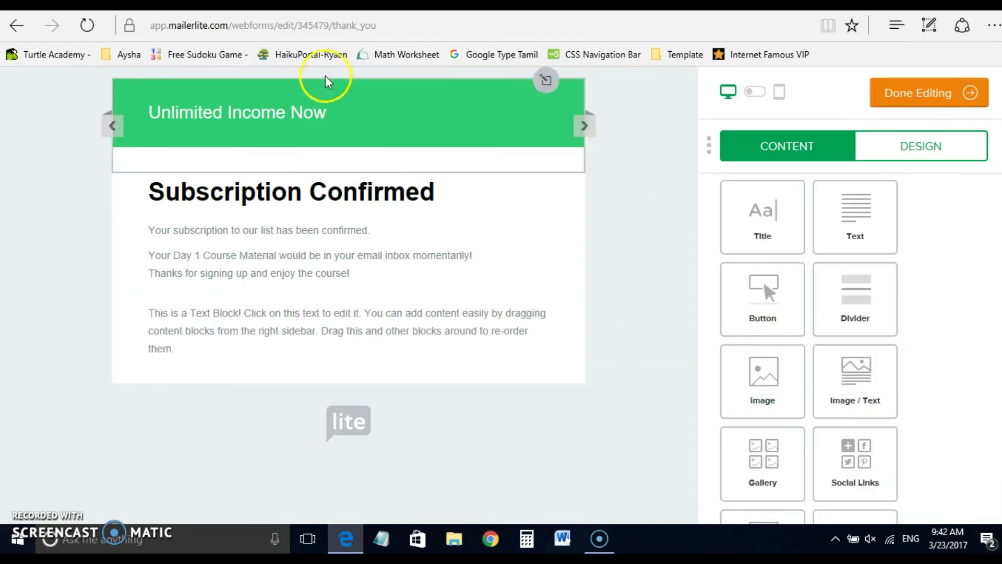
Go back to the sidebar webform's Confirmation Thank You page preview.
left_click(12, 36)
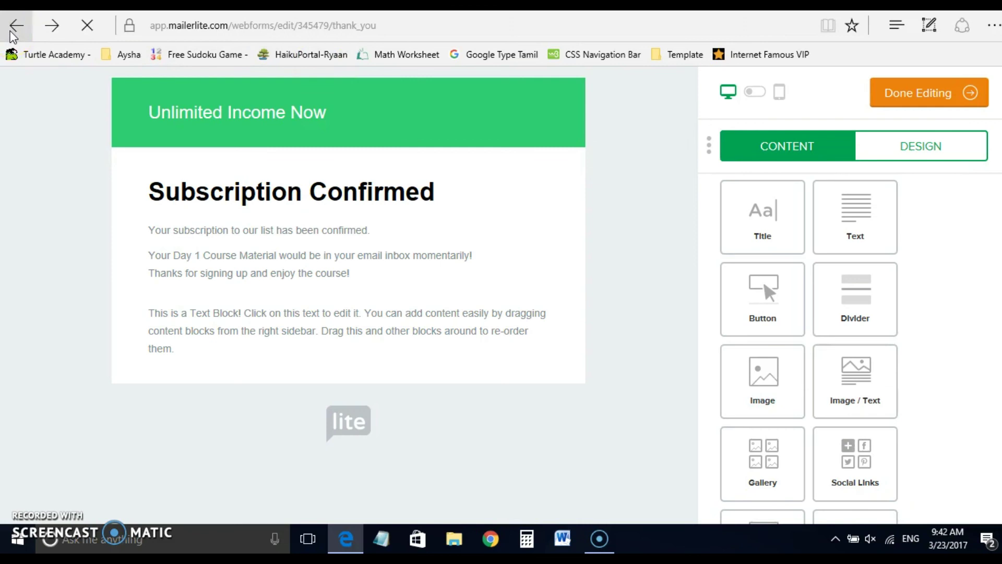
left_click(167, 217)
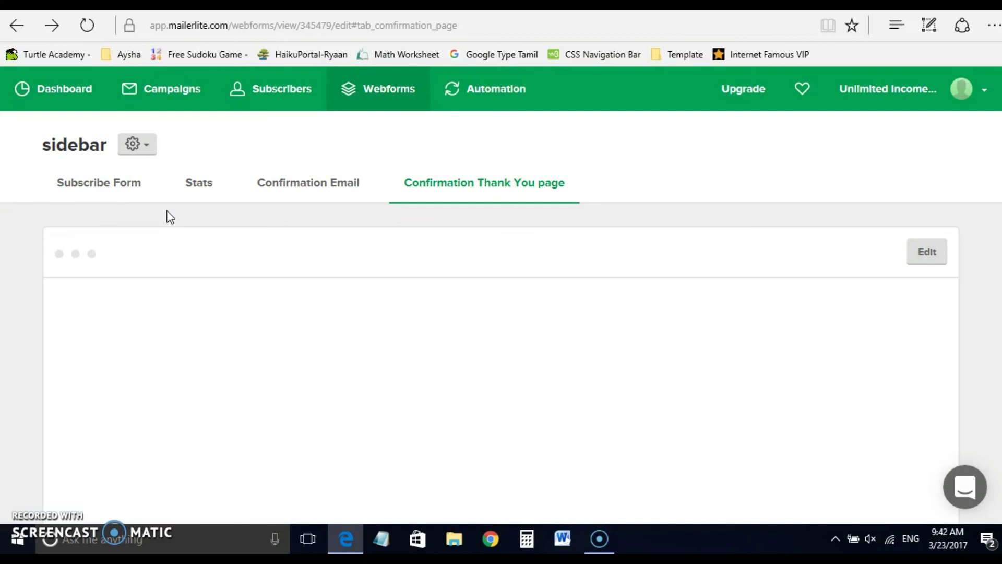
left_click(444, 277)
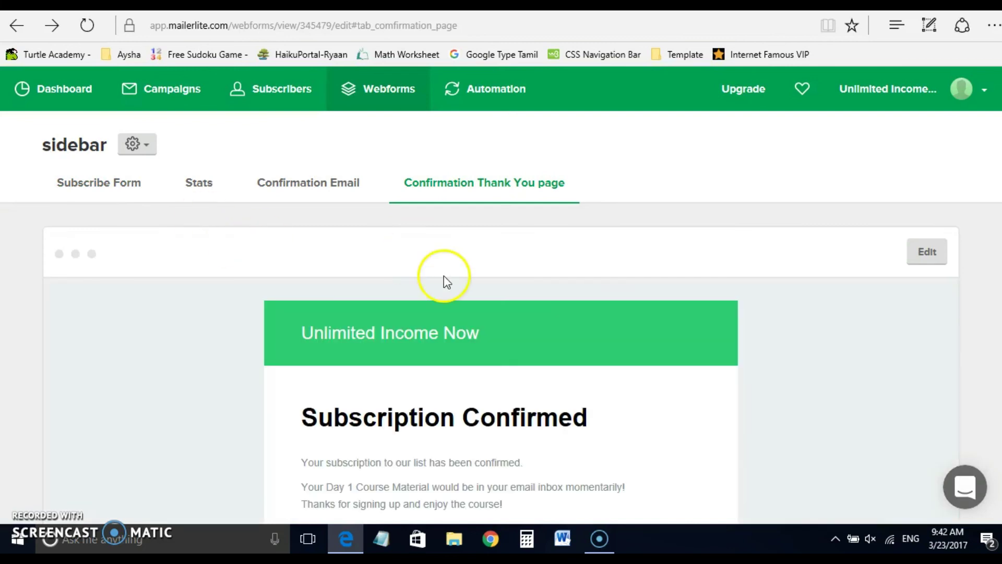